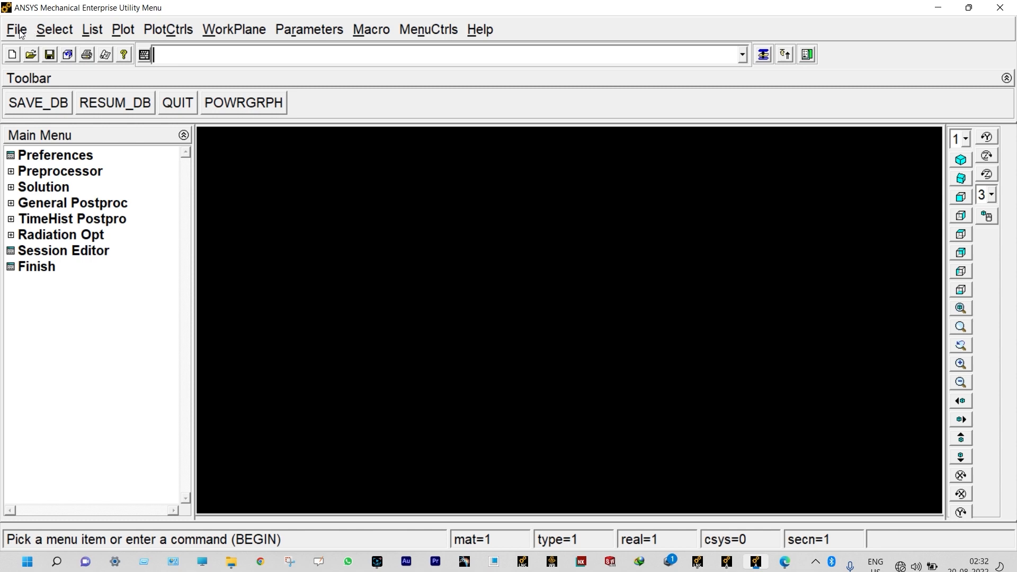
- Change the analysis title to FEA16 and replot the graphics display to show it
{"action": "left_click", "coordinate": [21, 32]}
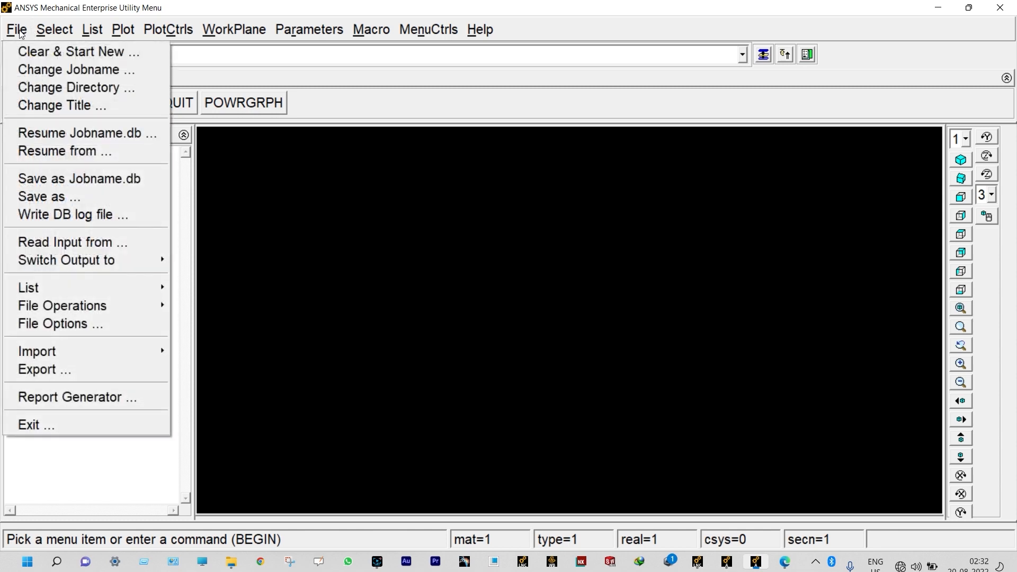
{"action": "left_click", "coordinate": [43, 106]}
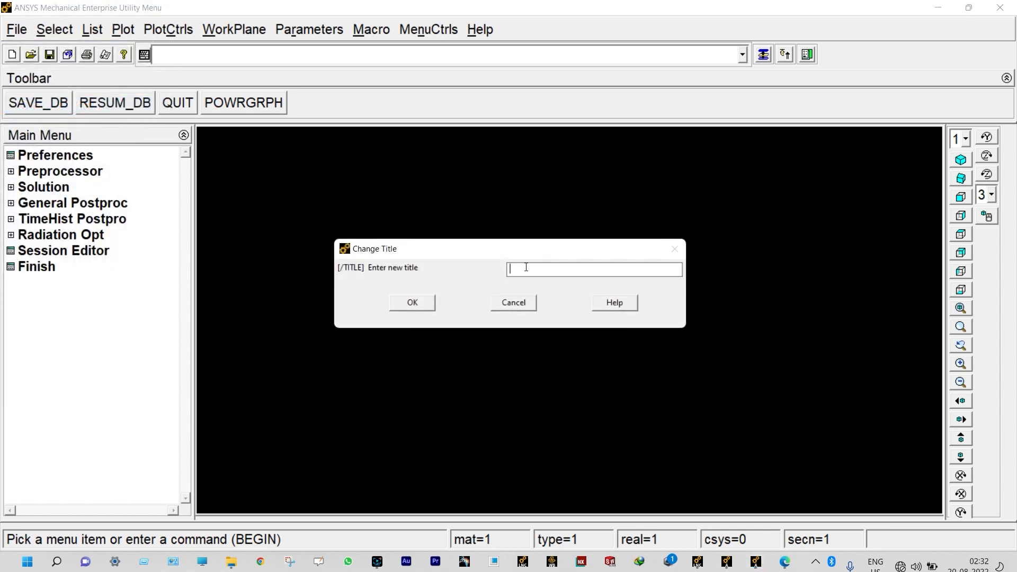
{"action": "type", "text": "FEA16"}
{"action": "left_click", "coordinate": [409, 304]}
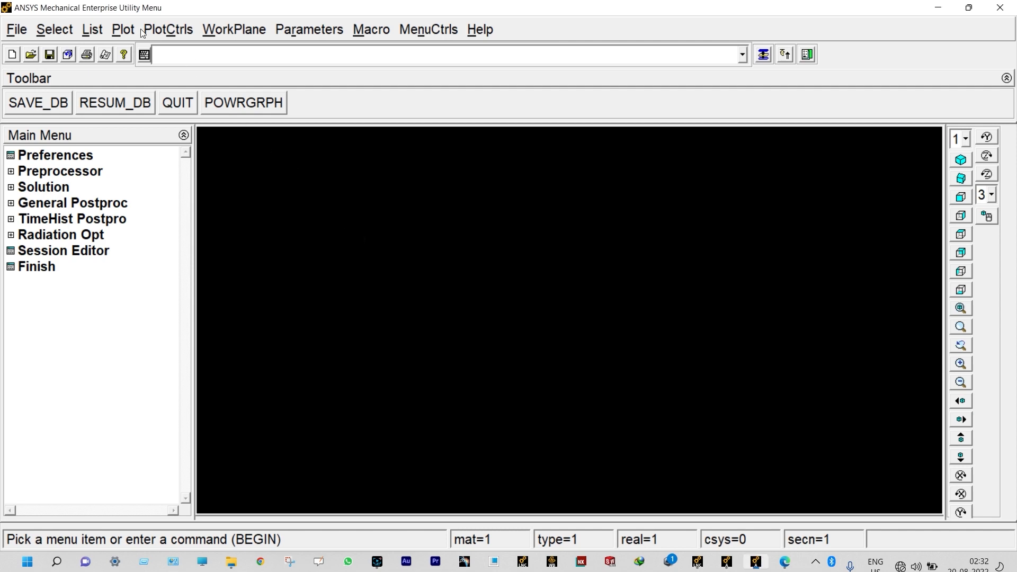
{"action": "left_click", "coordinate": [124, 30]}
{"action": "left_click", "coordinate": [139, 175]}
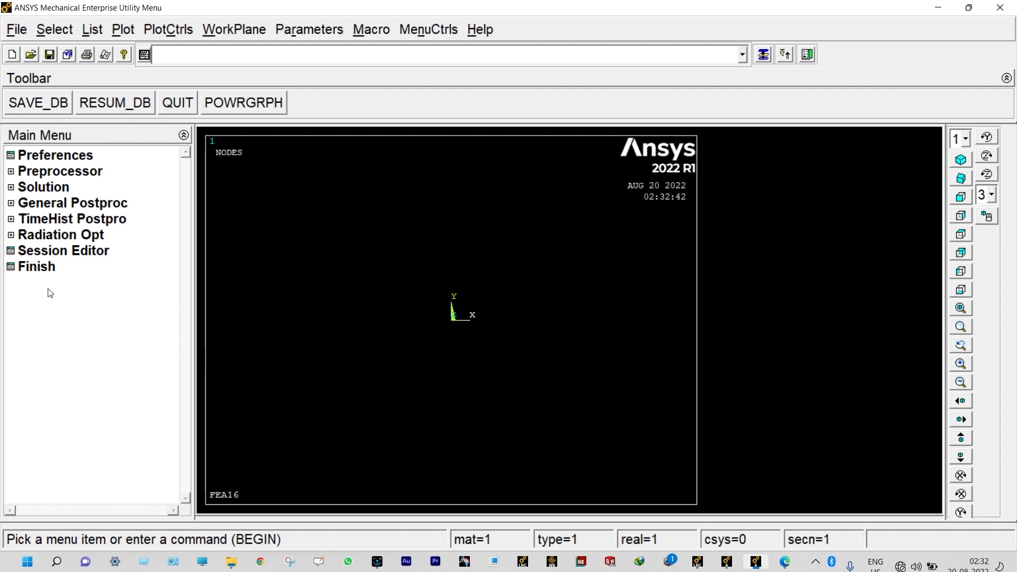
- Set the analysis preferences to the Thermal discipline
{"action": "left_click", "coordinate": [70, 157]}
{"action": "left_click", "coordinate": [565, 251]}
{"action": "left_click", "coordinate": [415, 367]}
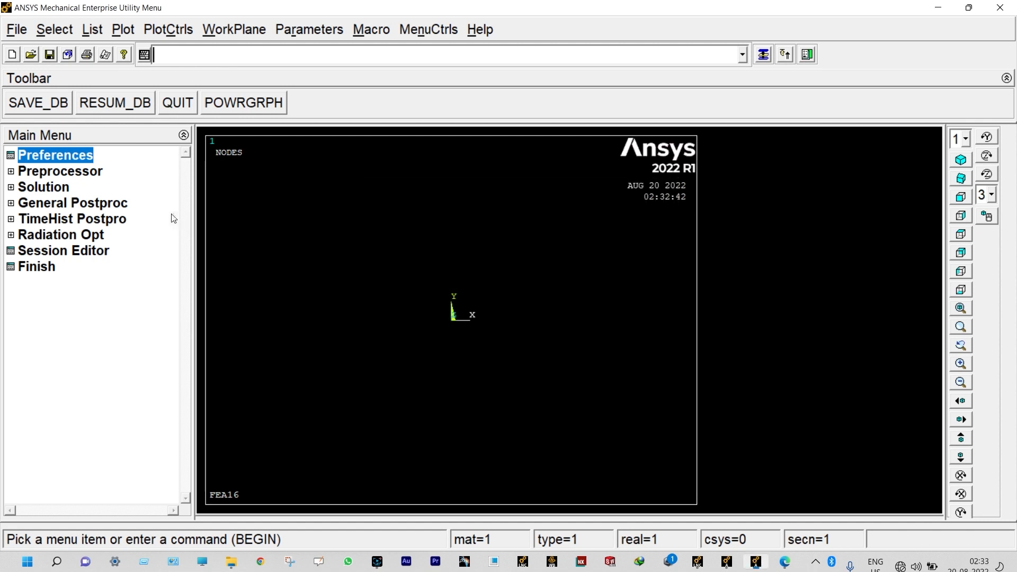
- Add the thermal Solid Quad 4node 55 element as element type 1
{"action": "left_click", "coordinate": [93, 174]}
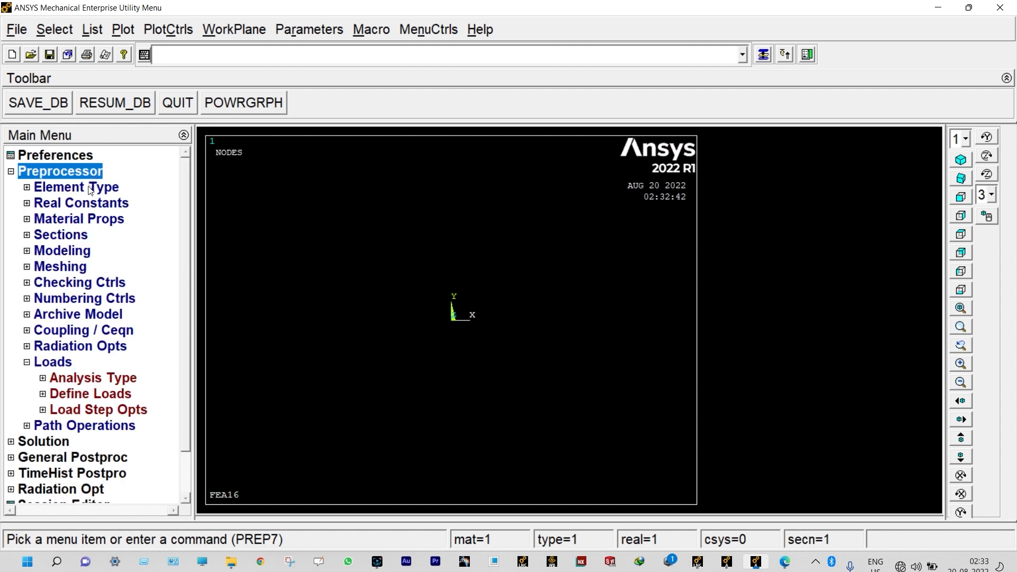
{"action": "left_click", "coordinate": [91, 188]}
{"action": "left_click", "coordinate": [87, 203]}
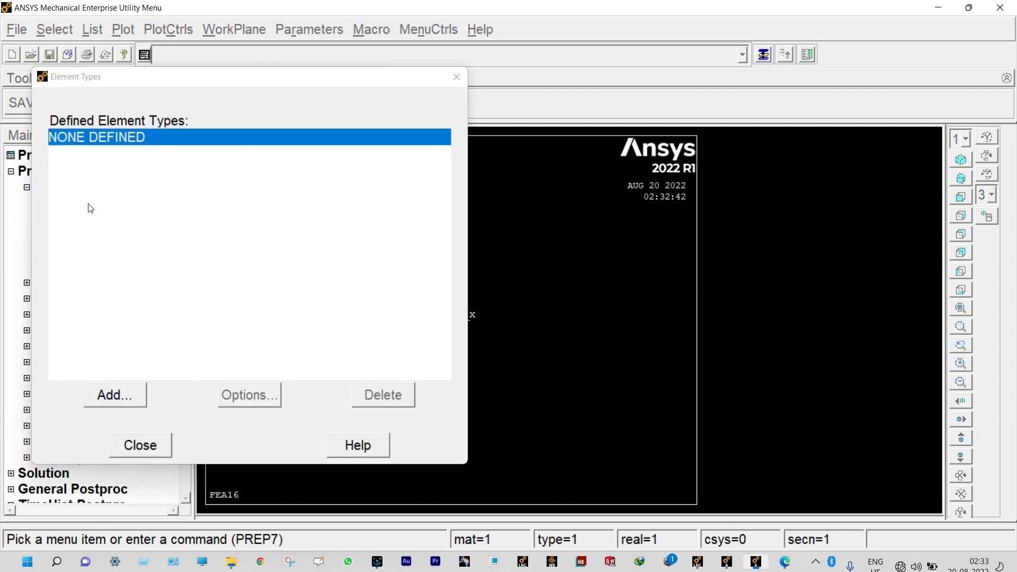
{"action": "left_click", "coordinate": [106, 396]}
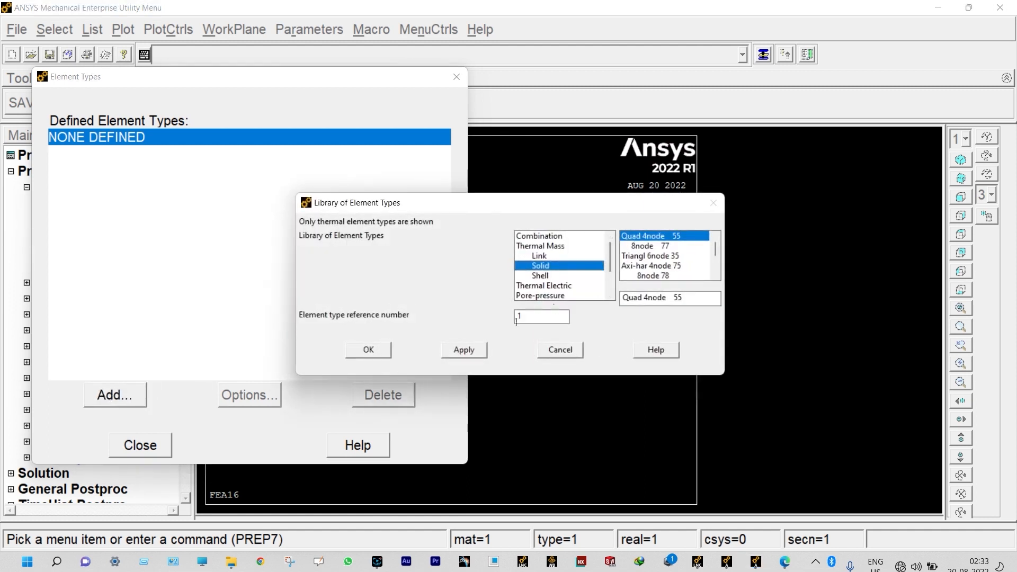
{"action": "left_click", "coordinate": [369, 351]}
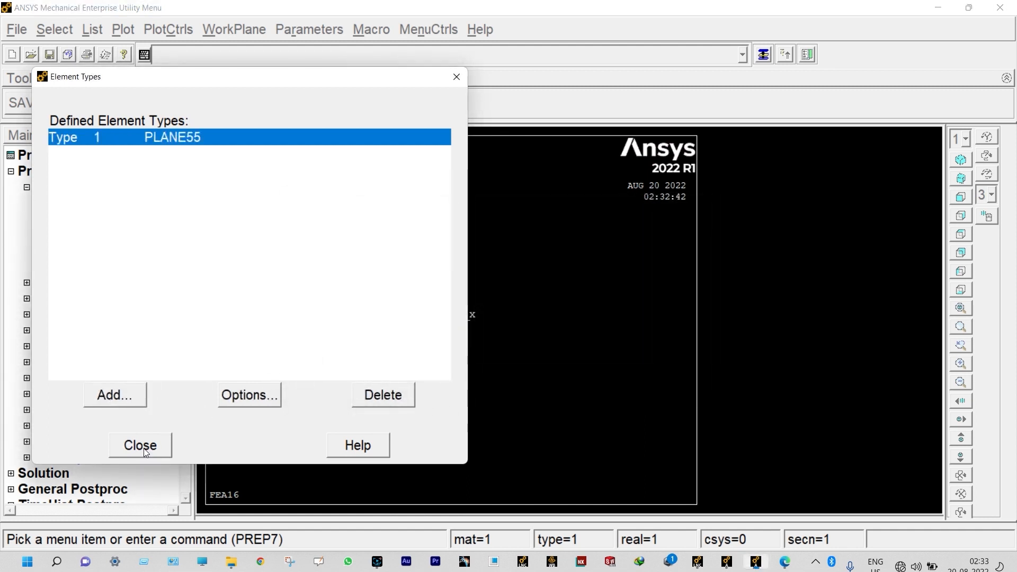
- Set the PLANE55 element behavior (K3) to Plane Thickness and finish the element type definition
{"action": "left_click", "coordinate": [225, 396]}
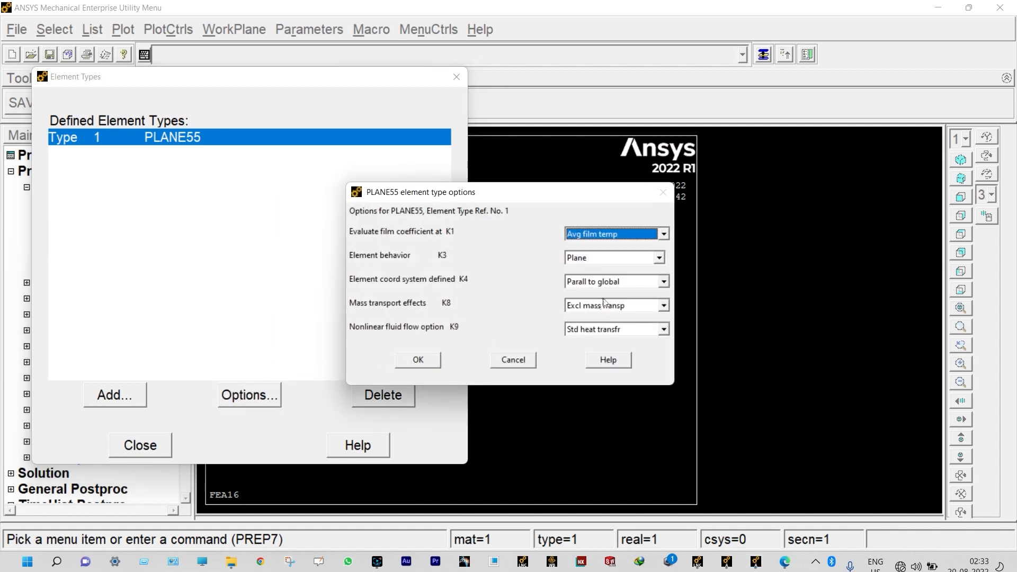
{"action": "left_click", "coordinate": [659, 258]}
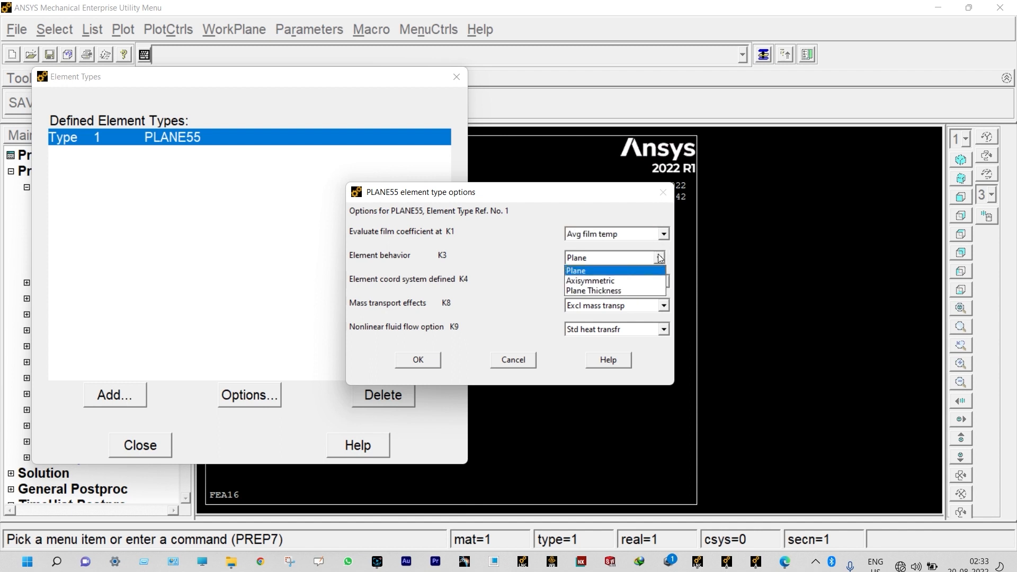
{"action": "left_click", "coordinate": [604, 290]}
{"action": "left_click", "coordinate": [418, 361]}
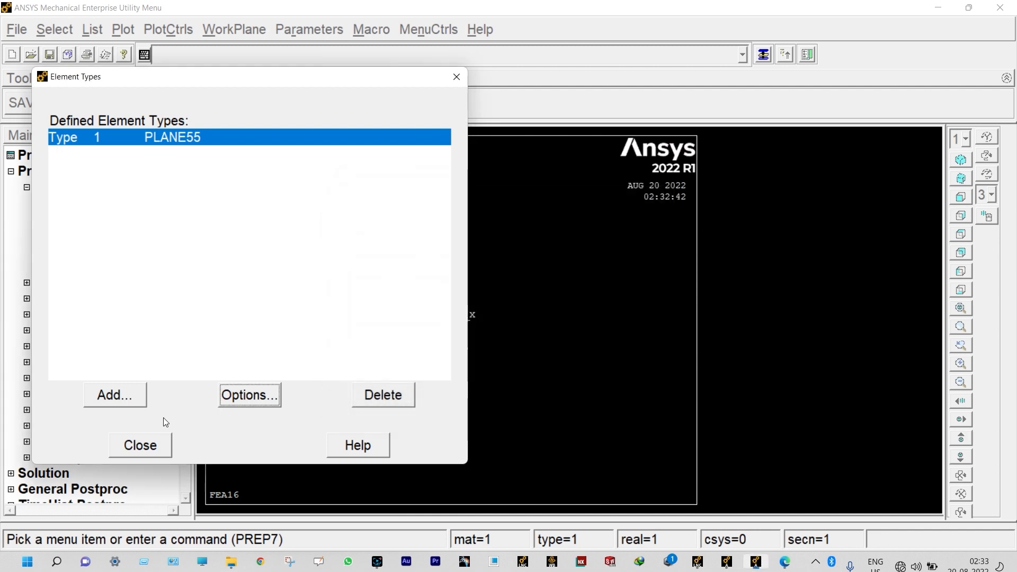
{"action": "left_click", "coordinate": [154, 435]}
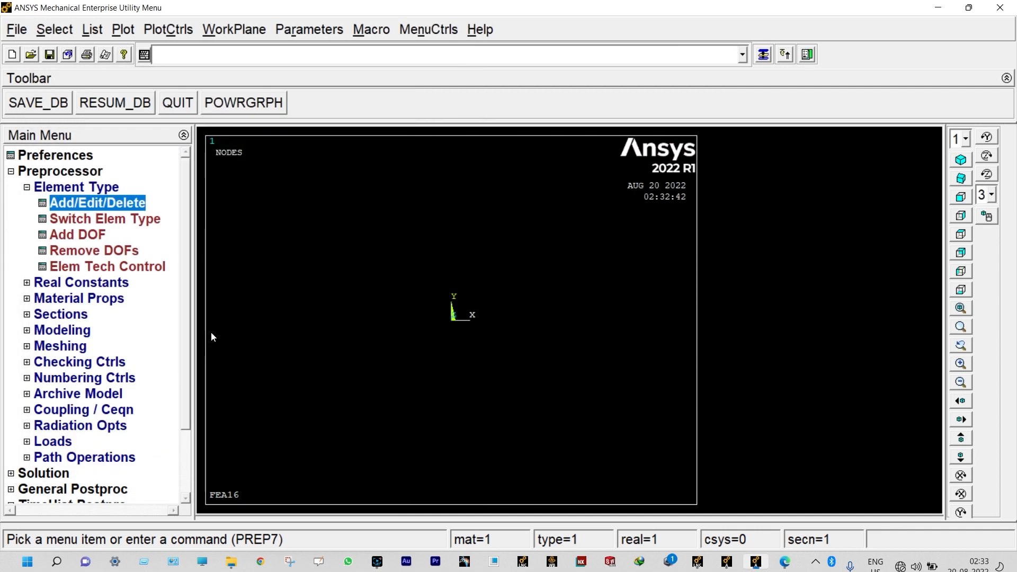
- Define real constant set 1 for PLANE55 with a Z-depth thickness of 1
{"action": "left_click", "coordinate": [113, 284]}
{"action": "left_click", "coordinate": [85, 219]}
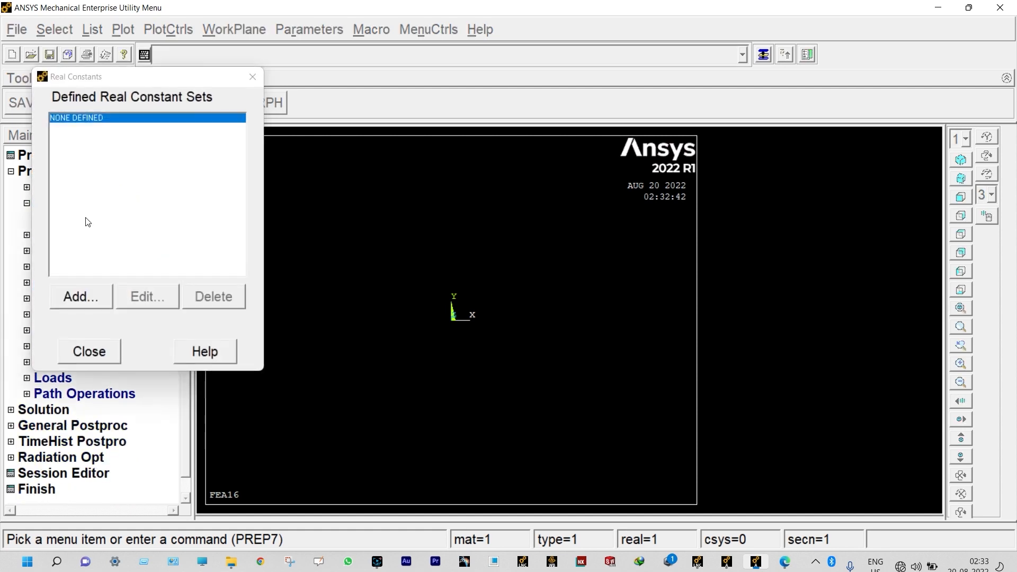
{"action": "left_click", "coordinate": [85, 298]}
{"action": "left_click", "coordinate": [85, 348]}
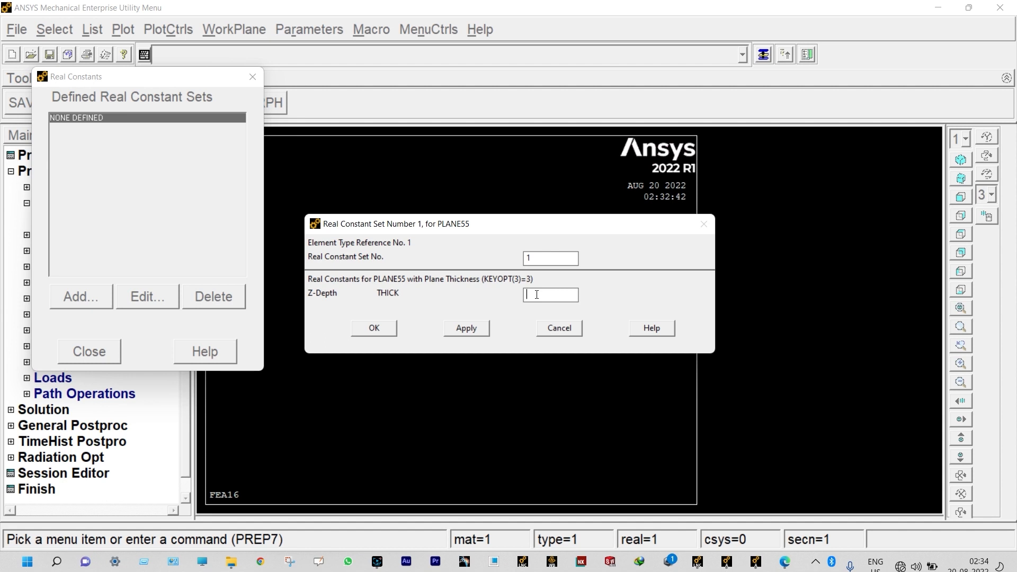
{"action": "type", "text": "1"}
{"action": "left_click", "coordinate": [376, 329]}
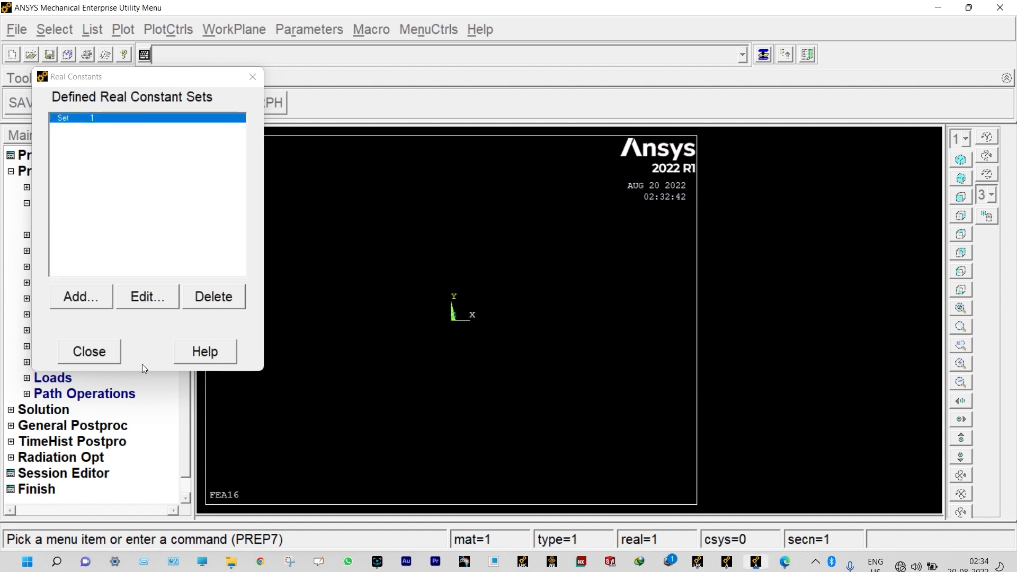
{"action": "left_click", "coordinate": [110, 357]}
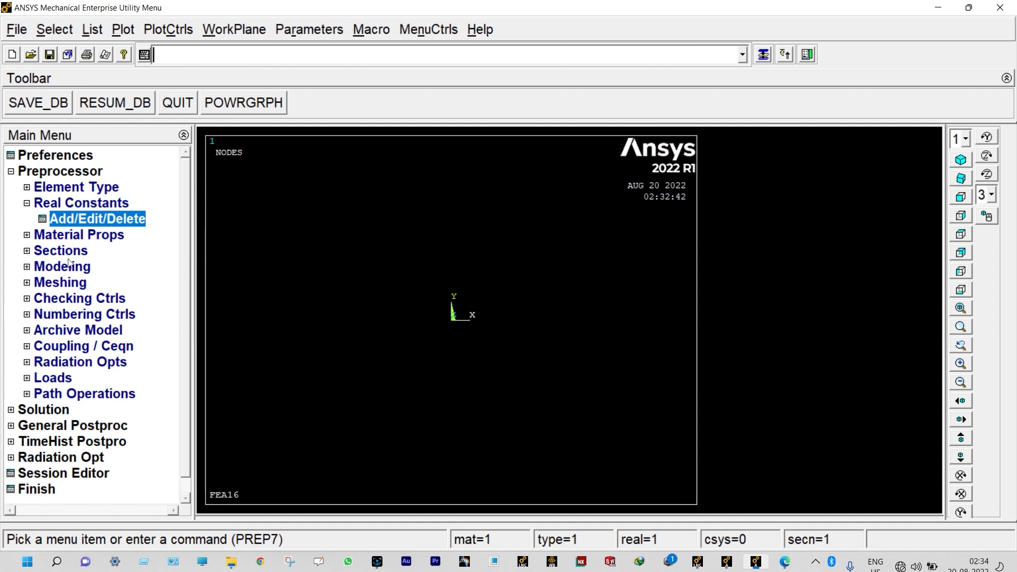
- Define an isotropic thermal conductivity KXX of 360 for material 1 and finish the material model
{"action": "left_click", "coordinate": [100, 237]}
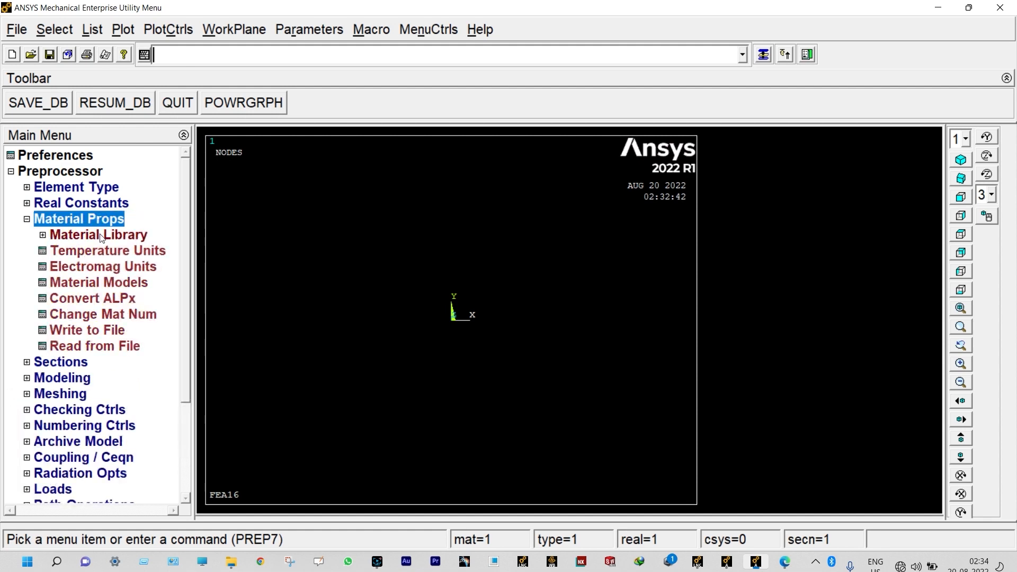
{"action": "double_click", "coordinate": [100, 282]}
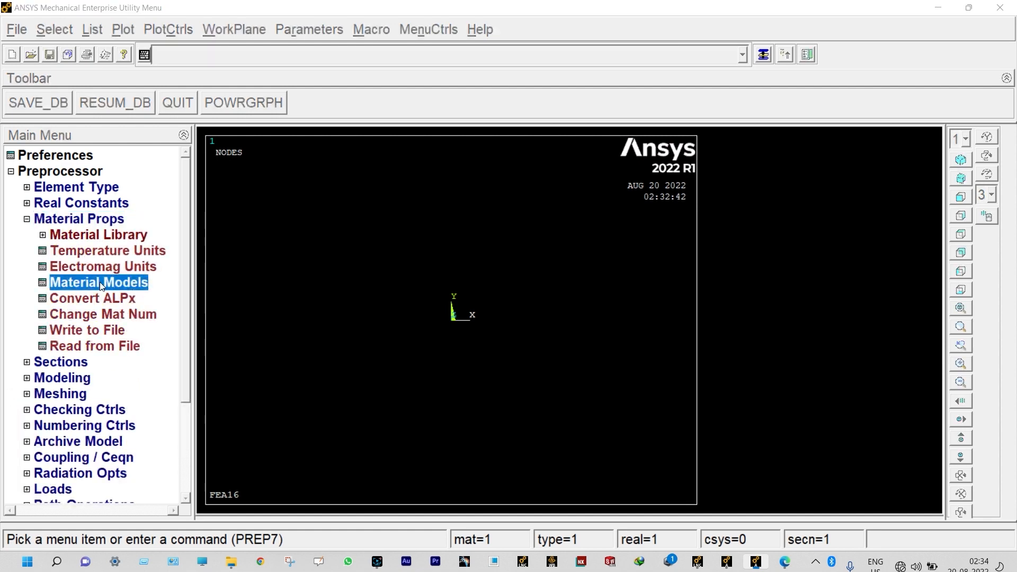
{"action": "double_click", "coordinate": [538, 264]}
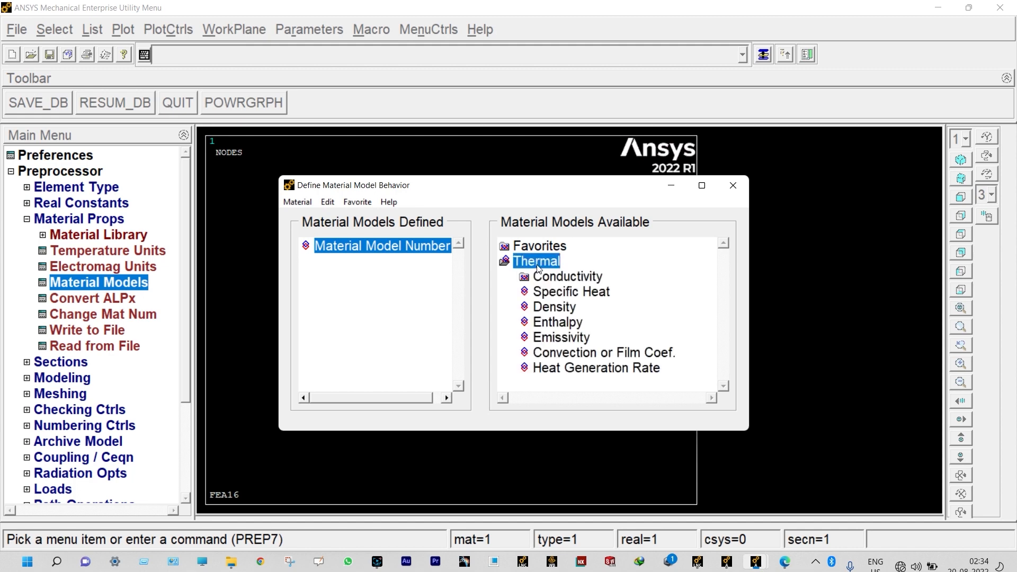
{"action": "double_click", "coordinate": [560, 276]}
{"action": "double_click", "coordinate": [567, 292]}
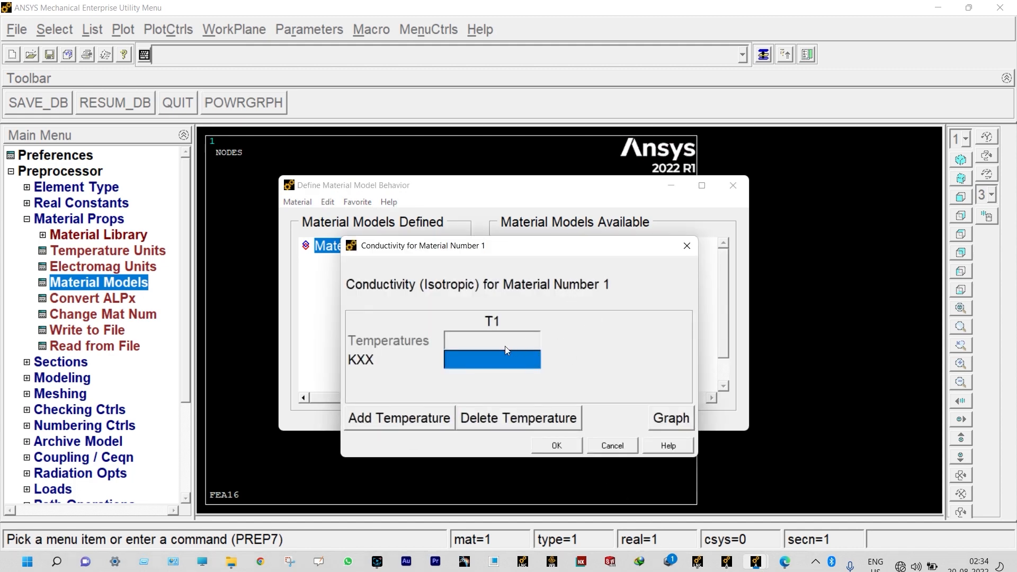
{"action": "type", "text": "360"}
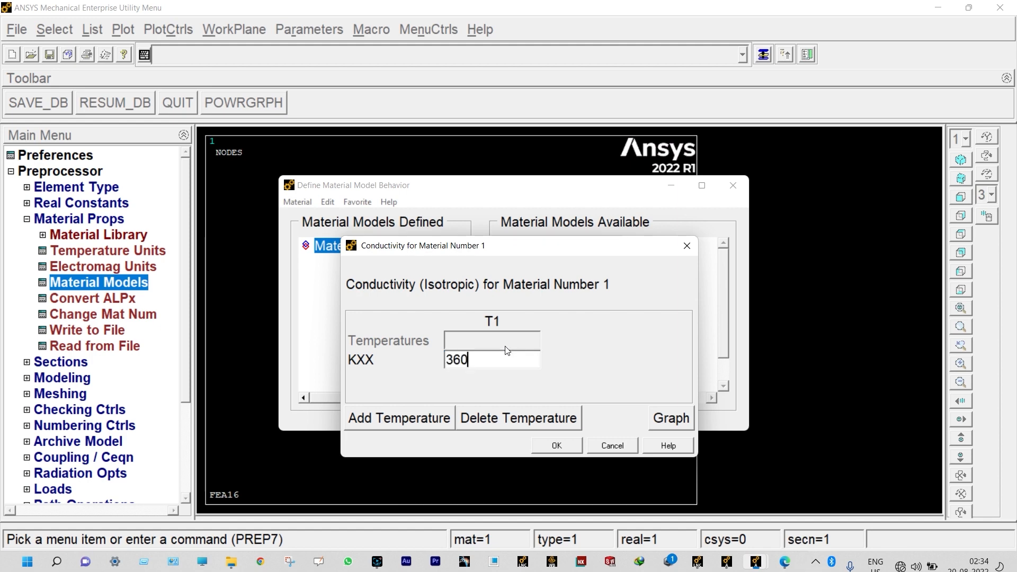
{"action": "left_click", "coordinate": [558, 446]}
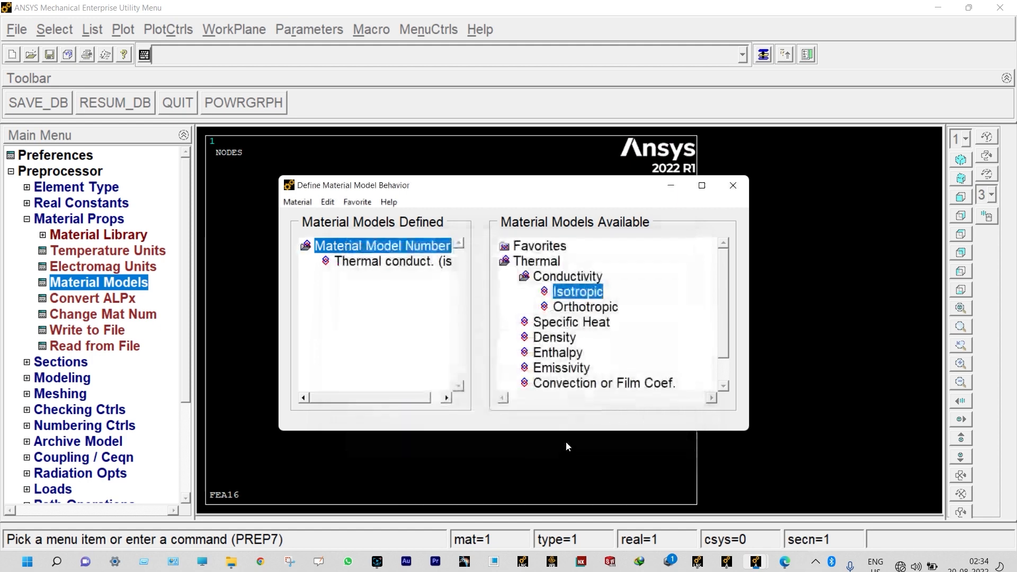
{"action": "left_click", "coordinate": [734, 186]}
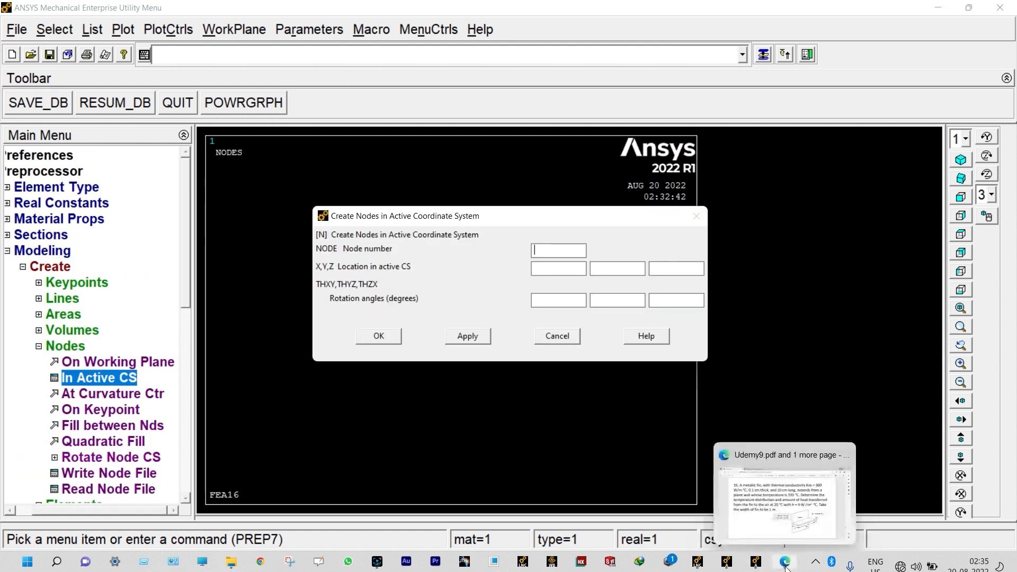
- Create the first rectangular fin area by two corners, with a width of 0.033 and a height of 0.001
{"action": "left_click", "coordinate": [784, 492]}
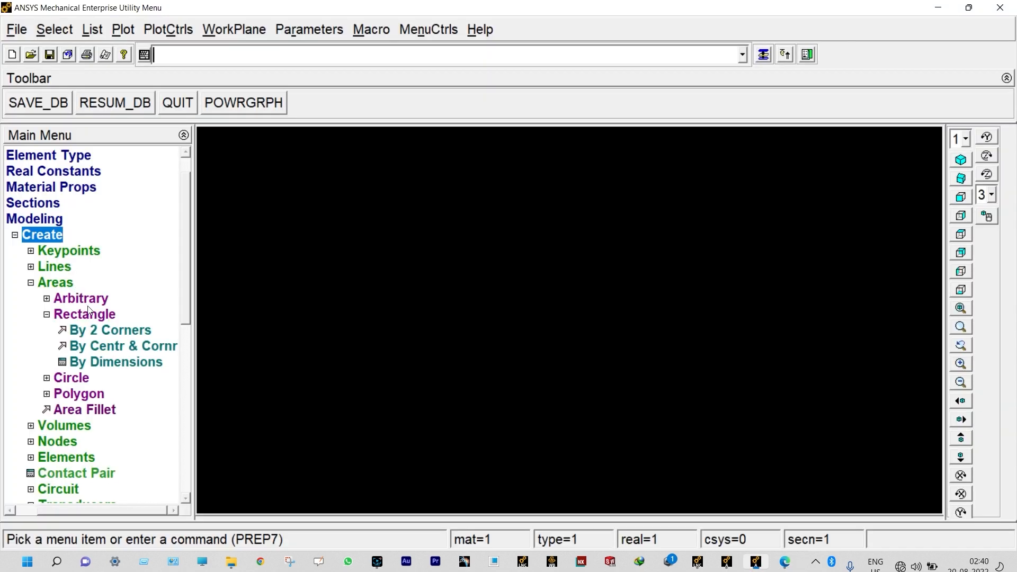
{"action": "left_click", "coordinate": [102, 332]}
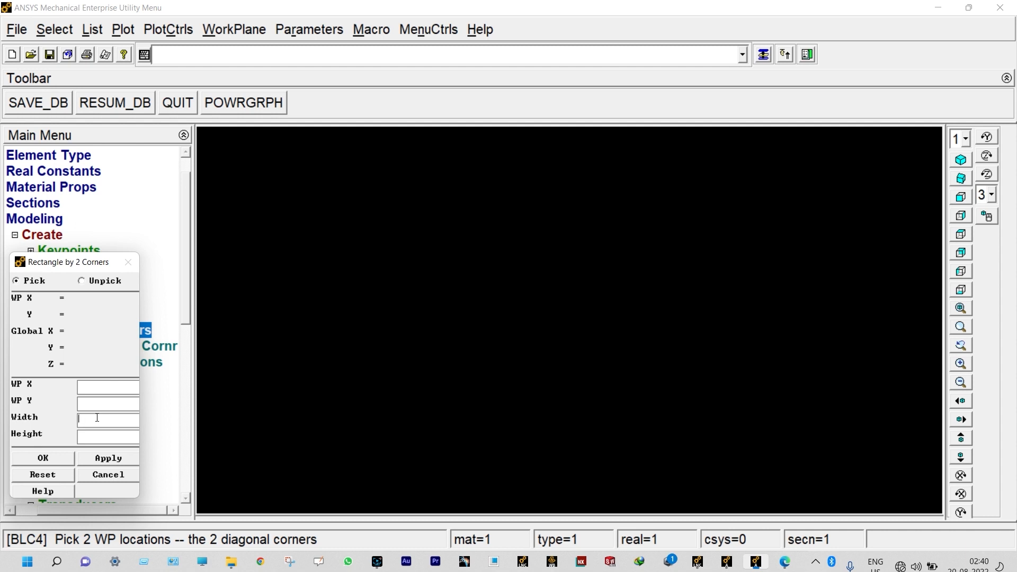
{"action": "type", "text": "0.033"}
{"action": "left_click", "coordinate": [86, 435]}
{"action": "type", "text": "0.001"}
{"action": "left_click", "coordinate": [102, 461]}
- Create a second rectangle adjoining the first at WP X 0.033, with width 0.033 and height 0.001
{"action": "left_click", "coordinate": [164, 30]}
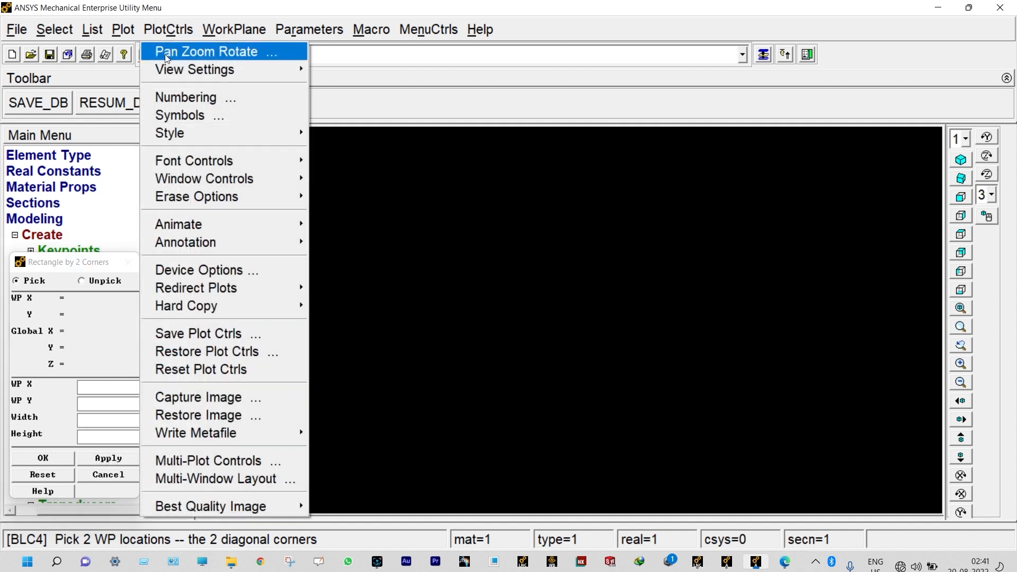
{"action": "left_click", "coordinate": [165, 53]}
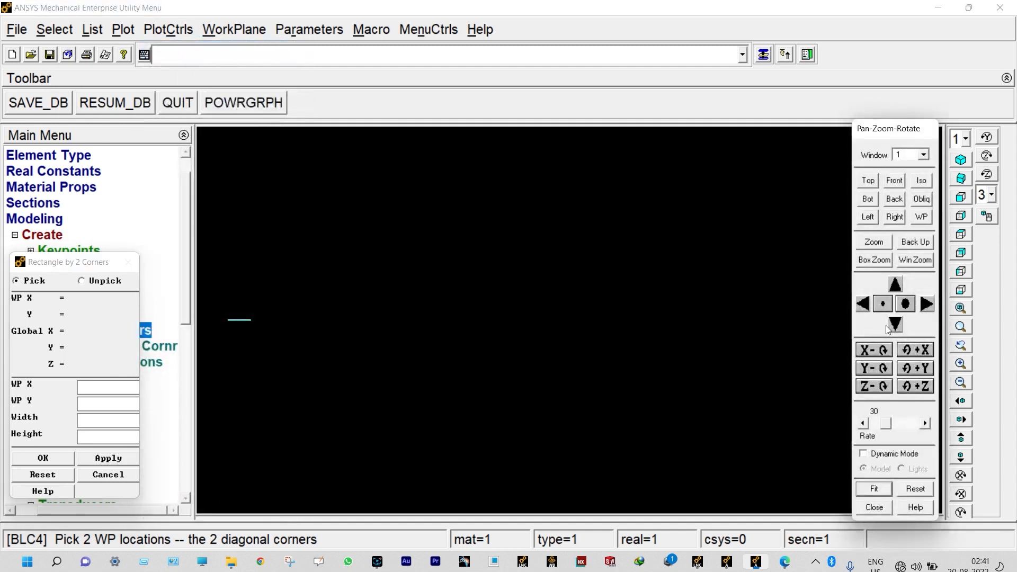
{"action": "left_click", "coordinate": [871, 490]}
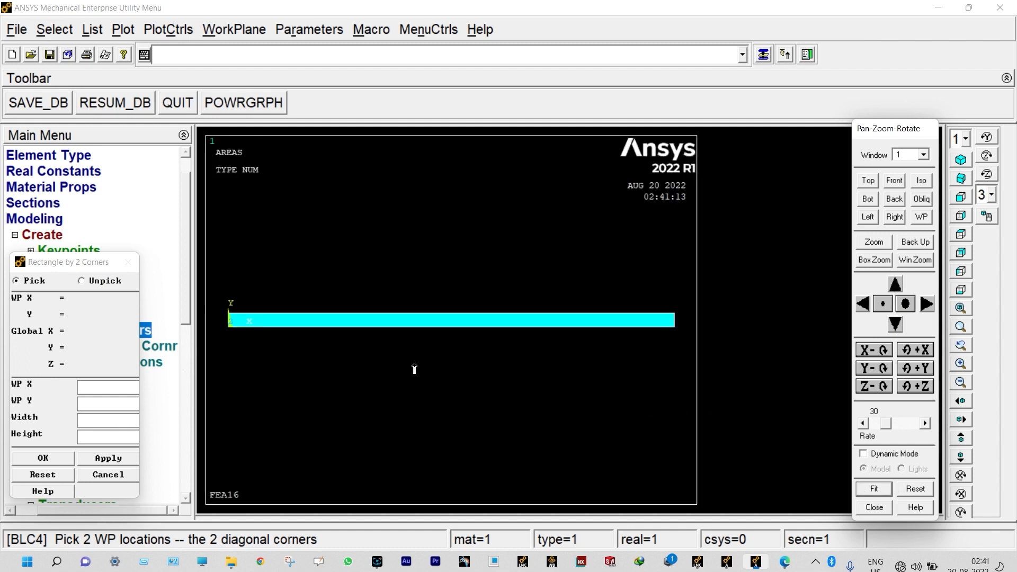
{"action": "left_click_drag", "start_coordinate": [140, 329], "coordinate": [168, 328]}
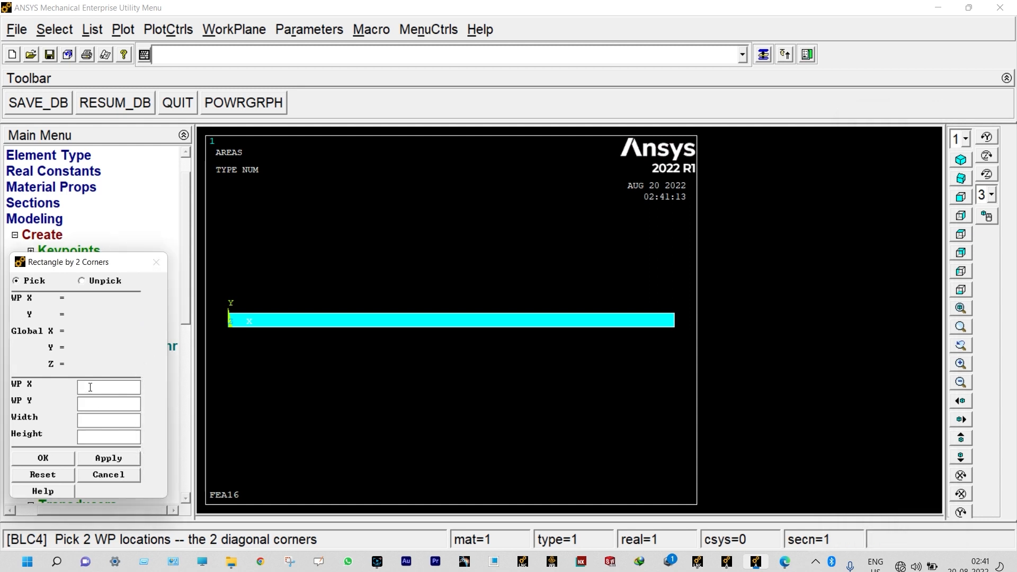
{"action": "left_click", "coordinate": [90, 387]}
{"action": "type", "text": "0.033"}
{"action": "left_click", "coordinate": [84, 418]}
{"action": "type", "text": "0.033"}
{"action": "type", "text": "0."}
{"action": "type", "text": "001"}
{"action": "left_click", "coordinate": [105, 459]}
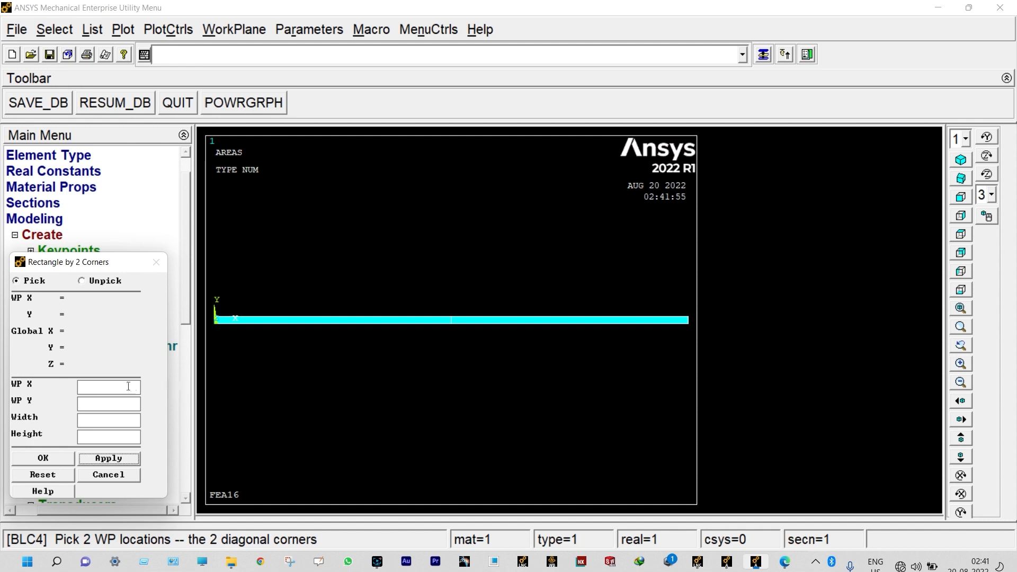
- Create the third rectangle at WP X 0.066 with width 0.034 and height 0.001, and finish the rectangle command
{"action": "left_click", "coordinate": [90, 385]}
{"action": "type", "text": "0.066"}
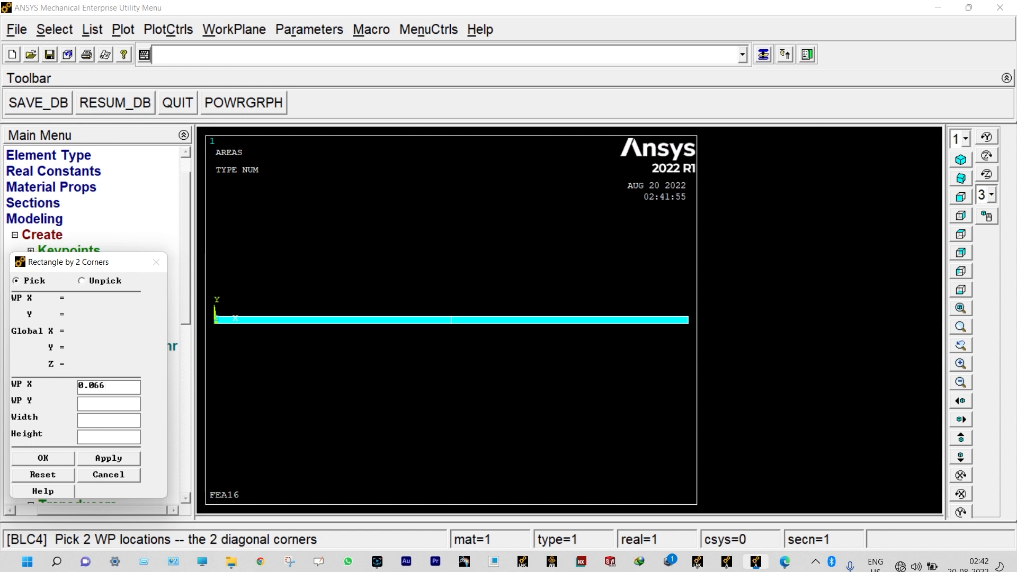
{"action": "left_click", "coordinate": [89, 422]}
{"action": "type", "text": "0"}
{"action": "type", "text": "34"}
{"action": "left_click", "coordinate": [90, 437]}
{"action": "type", "text": "0.00"}
{"action": "left_click", "coordinate": [68, 458]}
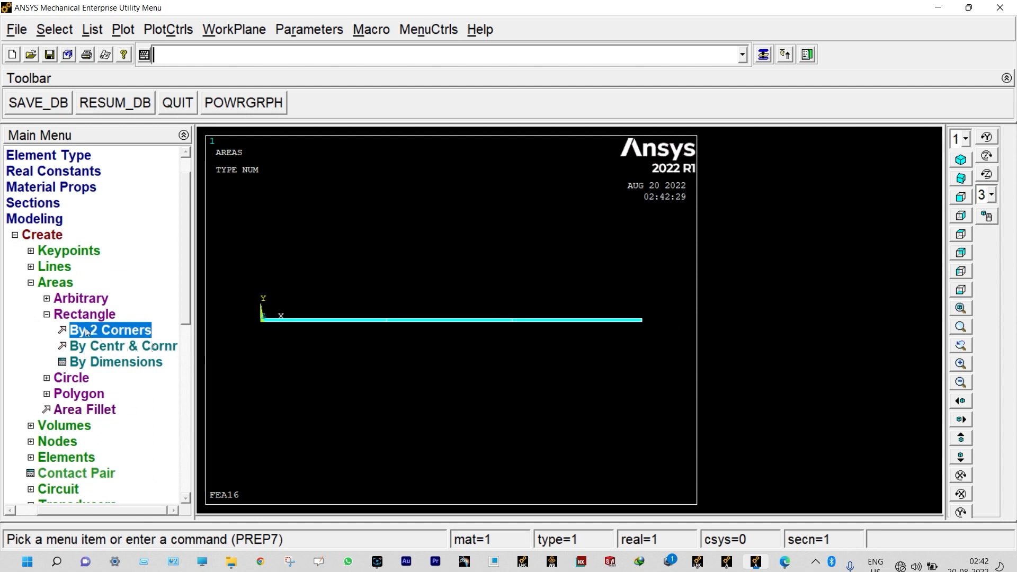
- Glue the three adjoining rectangular fin areas together with the Boolean Glue operation
{"action": "left_click", "coordinate": [16, 236]}
{"action": "left_click", "coordinate": [41, 251]}
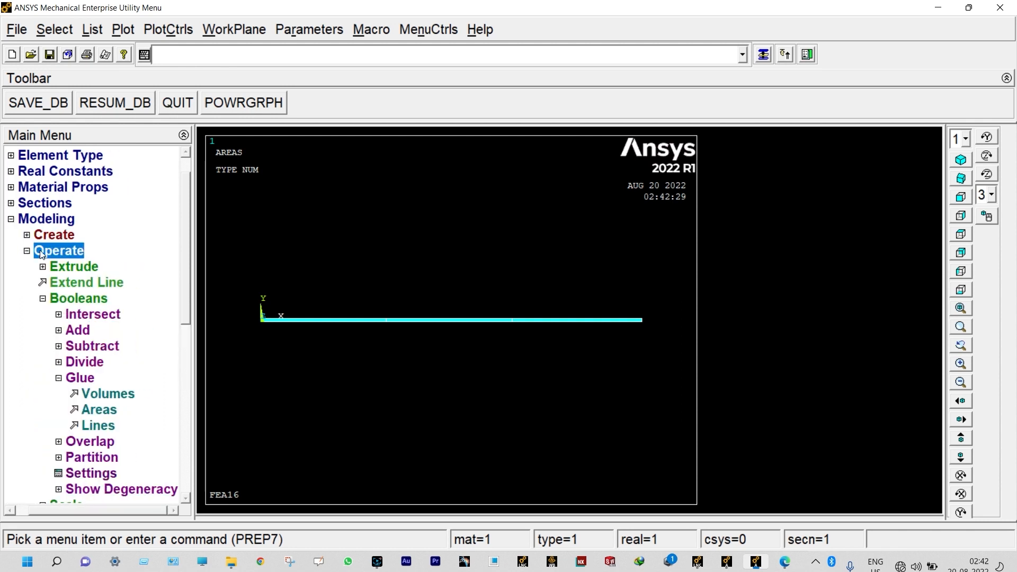
{"action": "left_click", "coordinate": [99, 410]}
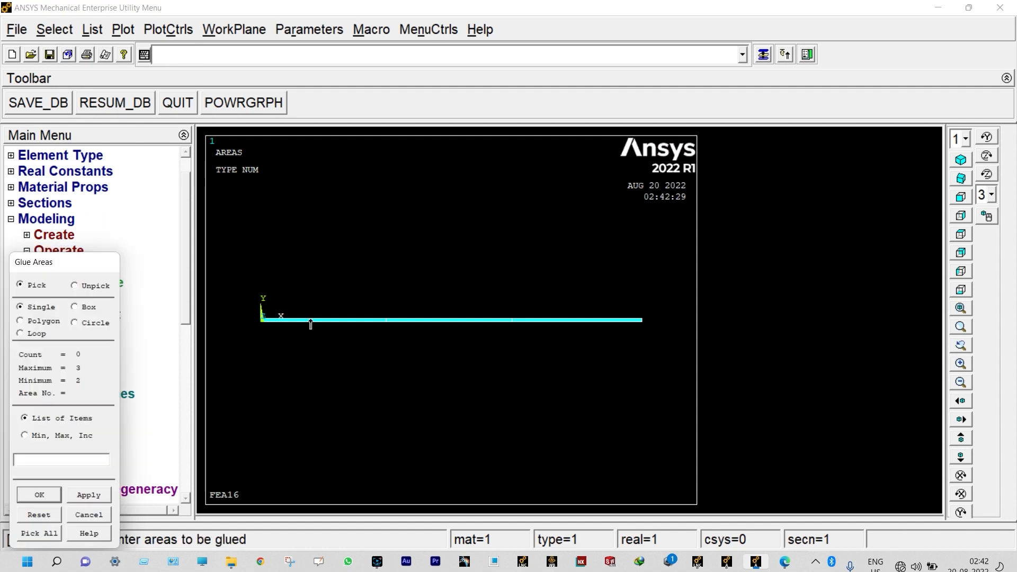
{"action": "left_click", "coordinate": [311, 324]}
{"action": "left_click", "coordinate": [413, 324]}
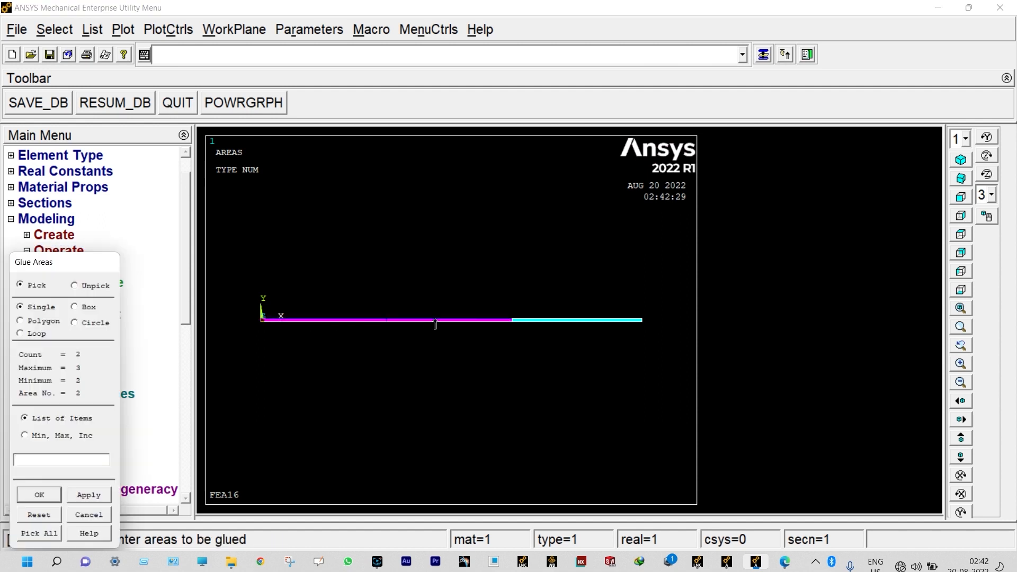
{"action": "left_click", "coordinate": [554, 322]}
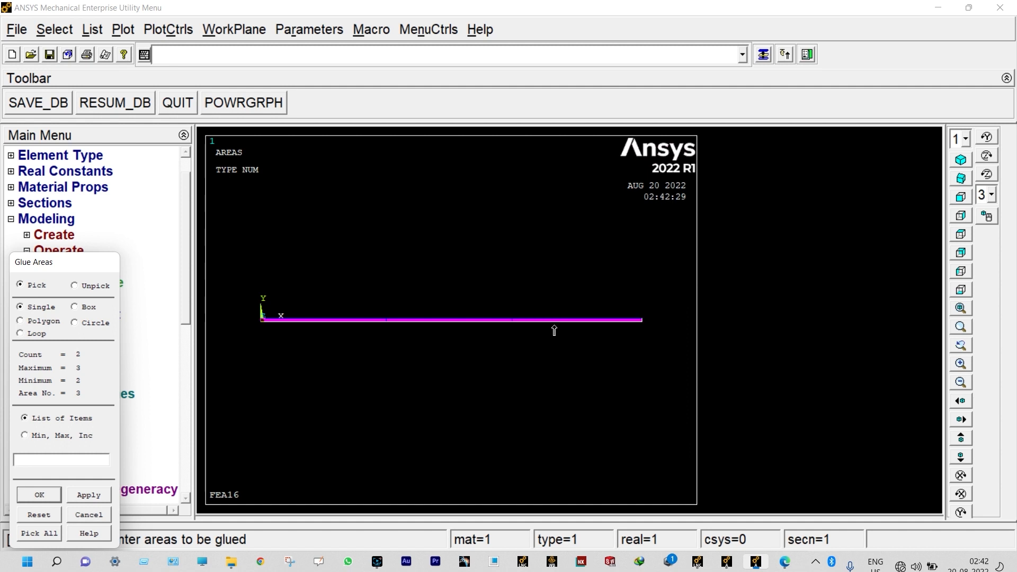
{"action": "left_click", "coordinate": [40, 494]}
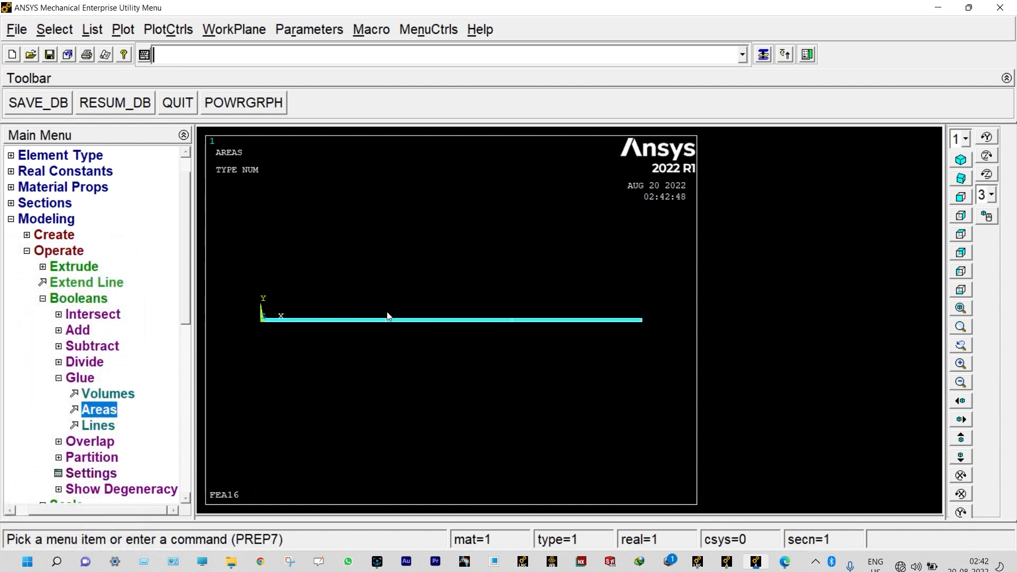
- Set the element edge length on all selected areas to 0.0005 for meshing
{"action": "left_click", "coordinate": [44, 299]}
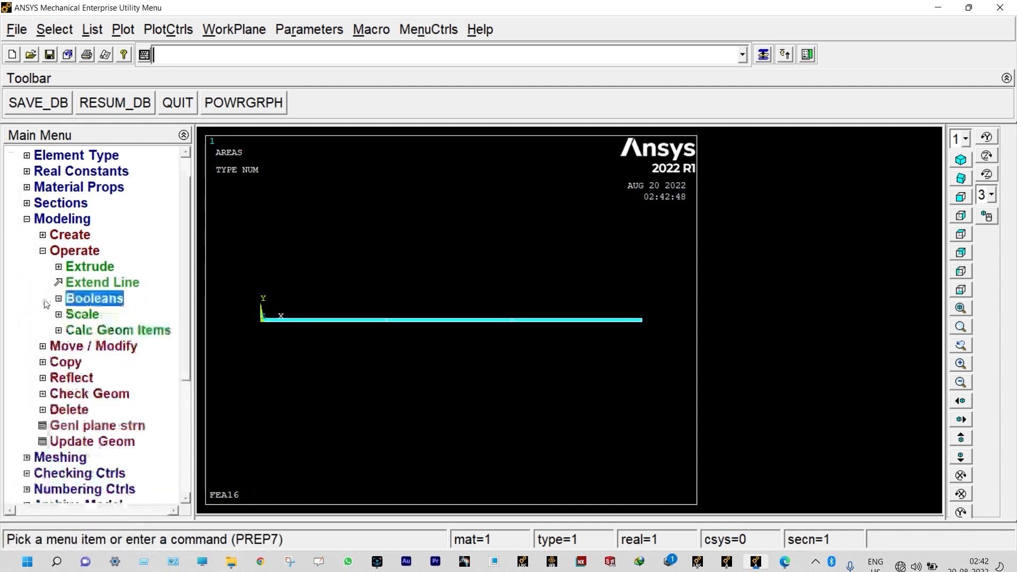
{"action": "left_click", "coordinate": [43, 251]}
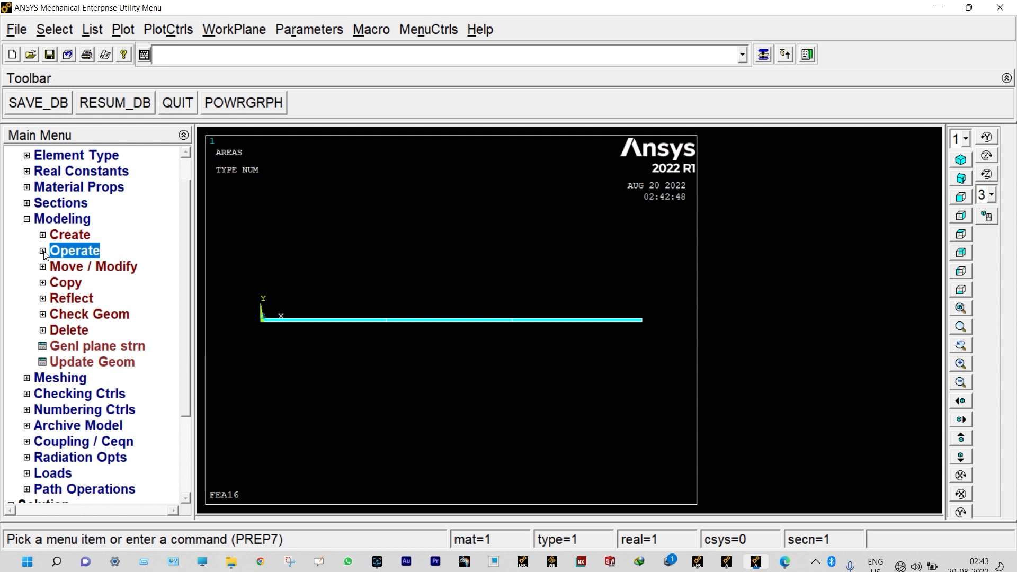
{"action": "left_click", "coordinate": [44, 384]}
{"action": "left_click", "coordinate": [80, 314]}
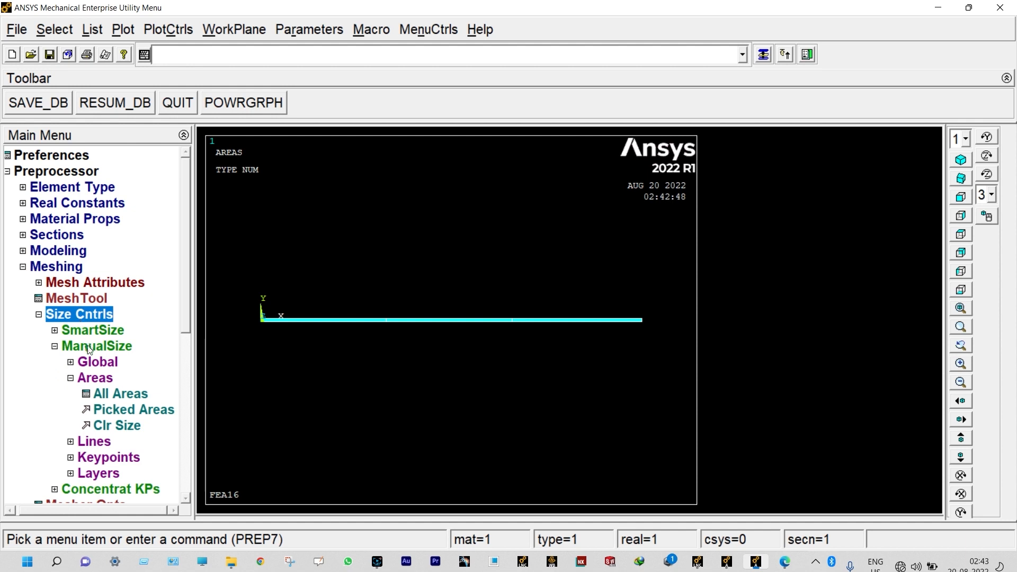
{"action": "left_click", "coordinate": [113, 397]}
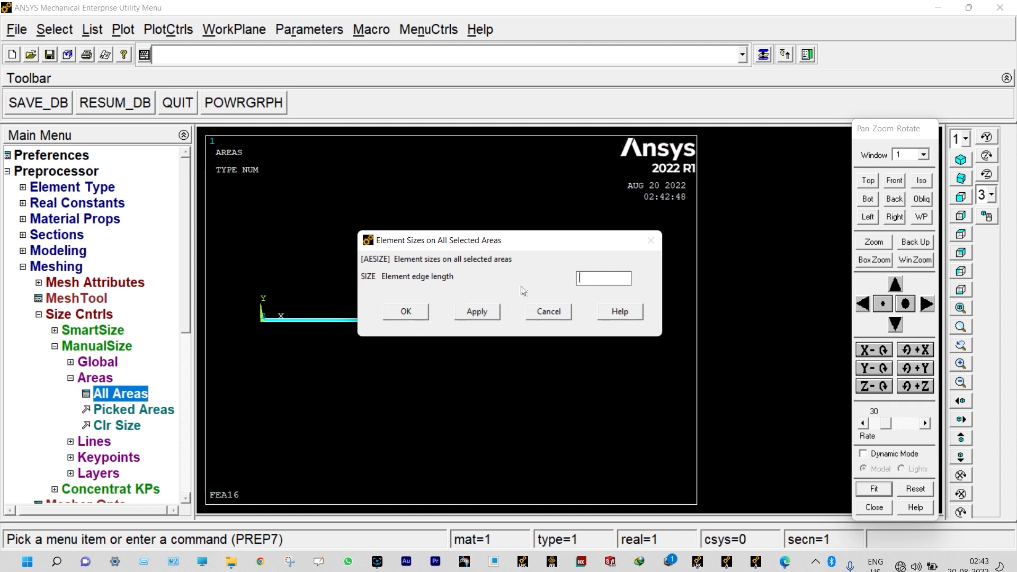
{"action": "left_click", "coordinate": [585, 280]}
{"action": "type", "text": "0.0005"}
{"action": "left_click", "coordinate": [406, 312]}
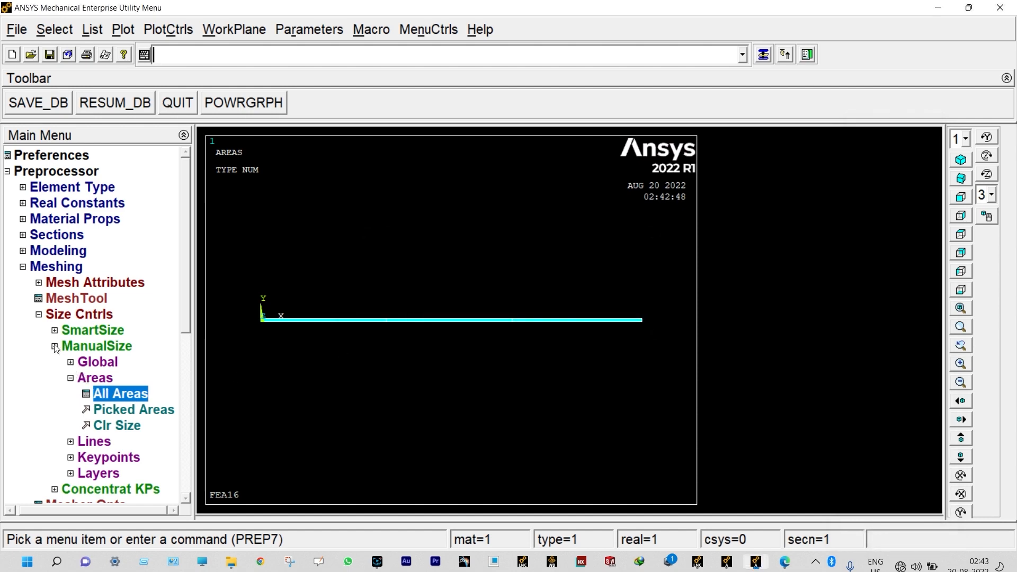
- Generate a free area mesh on all three fin areas
{"action": "left_click", "coordinate": [40, 316]}
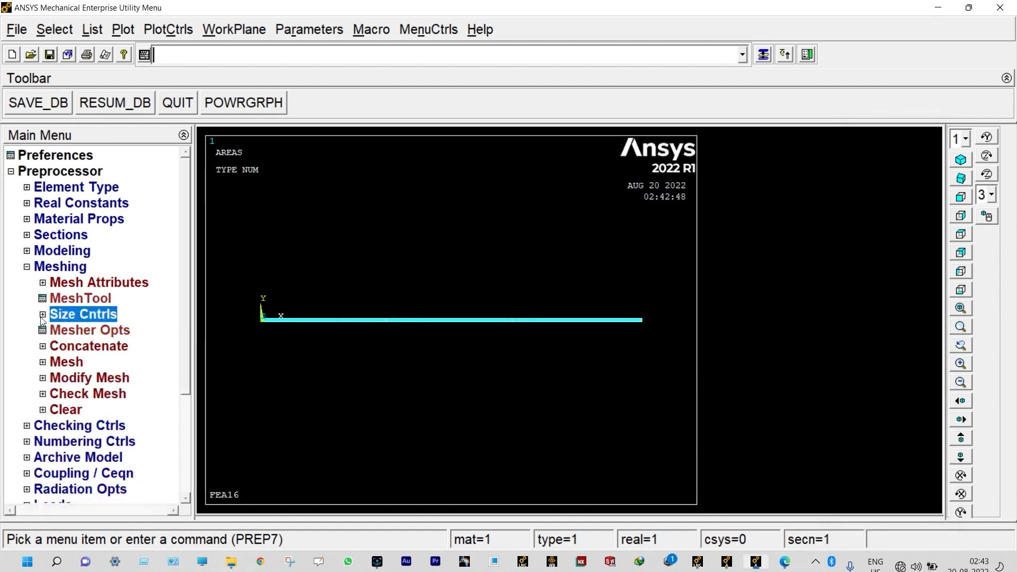
{"action": "left_click", "coordinate": [57, 364]}
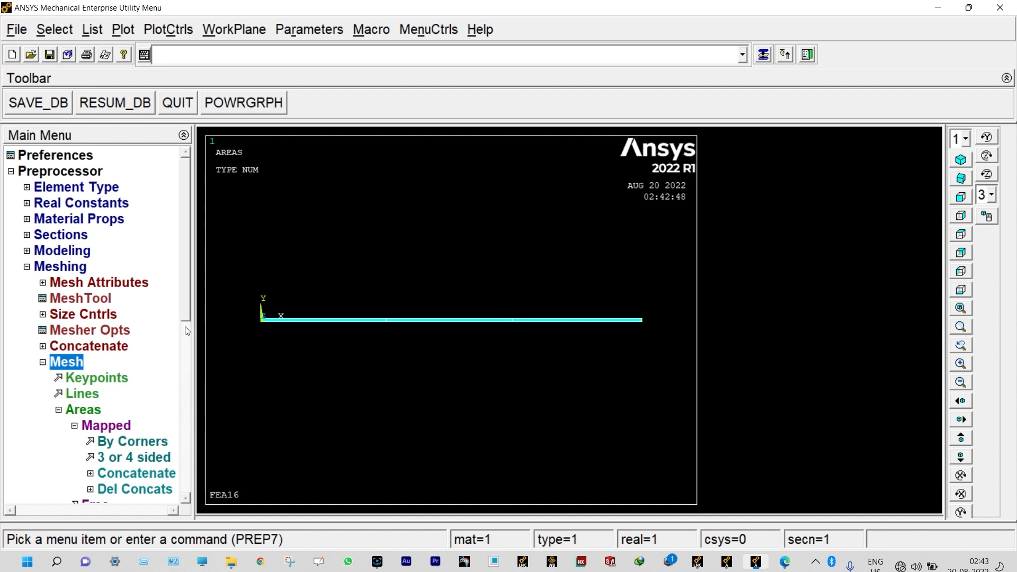
{"action": "left_click_drag", "start_coordinate": [187, 319], "coordinate": [192, 345]}
{"action": "left_click", "coordinate": [98, 458]}
{"action": "left_click", "coordinate": [52, 534]}
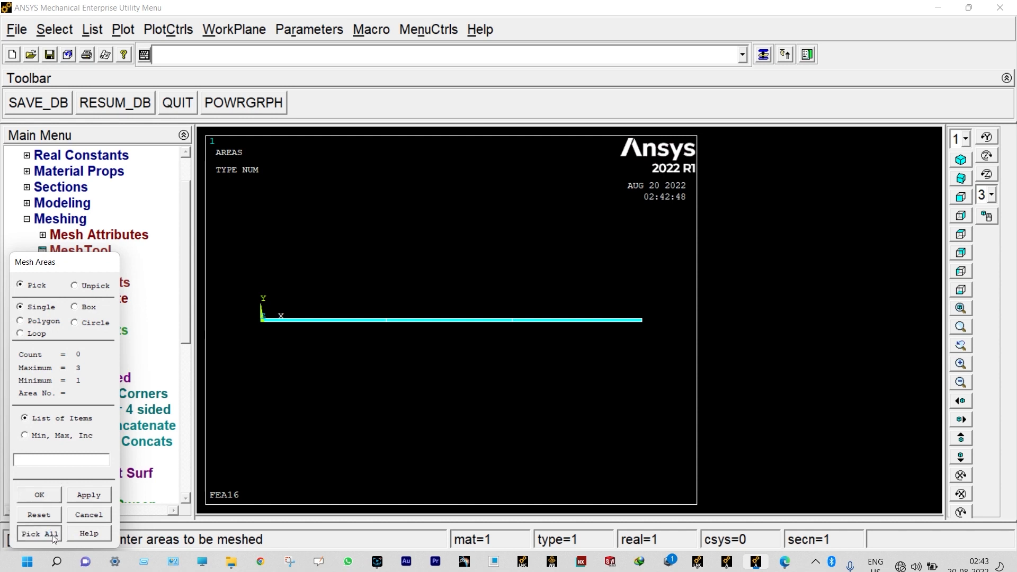
{"action": "scroll", "coordinate": [449, 322], "scroll_direction": "up", "scroll_amount": 5}
{"action": "scroll", "coordinate": [450, 322], "scroll_direction": "down", "scroll_amount": 5}
{"action": "scroll", "coordinate": [450, 323], "scroll_direction": "down", "scroll_amount": 1}
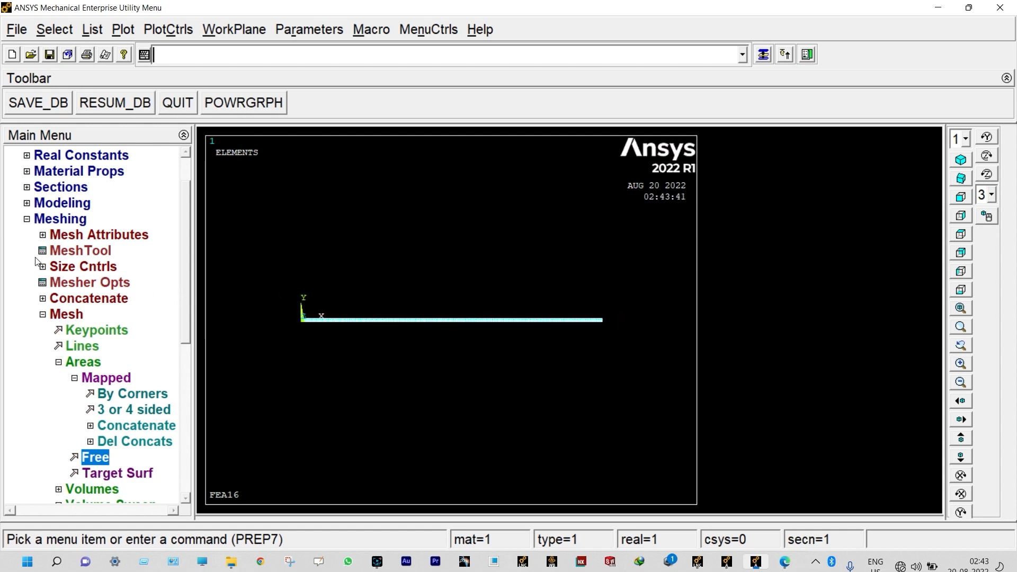
- Define the new analysis type as Steady-State in the preprocessor loads
{"action": "left_click", "coordinate": [27, 220]}
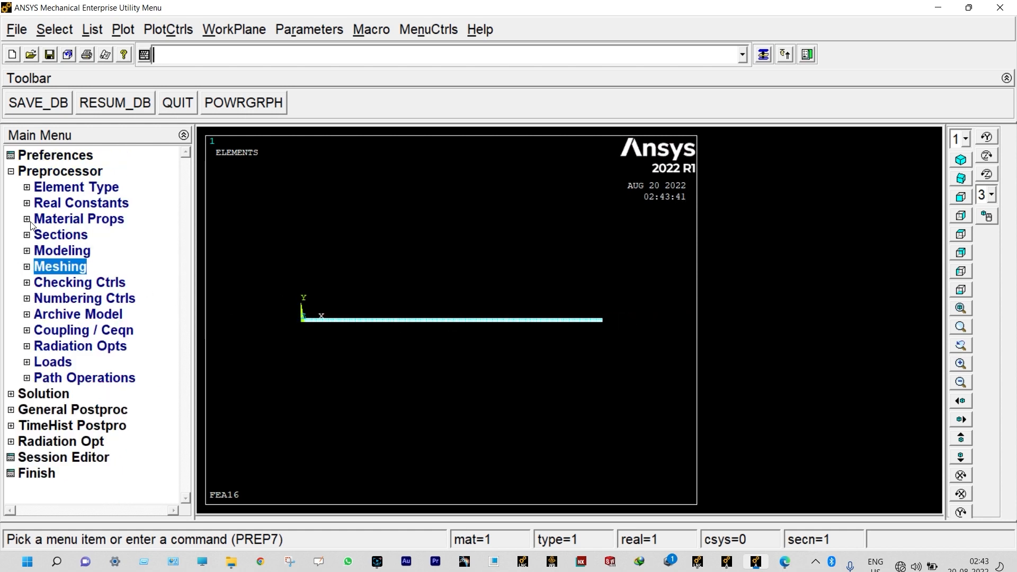
{"action": "left_click", "coordinate": [56, 362]}
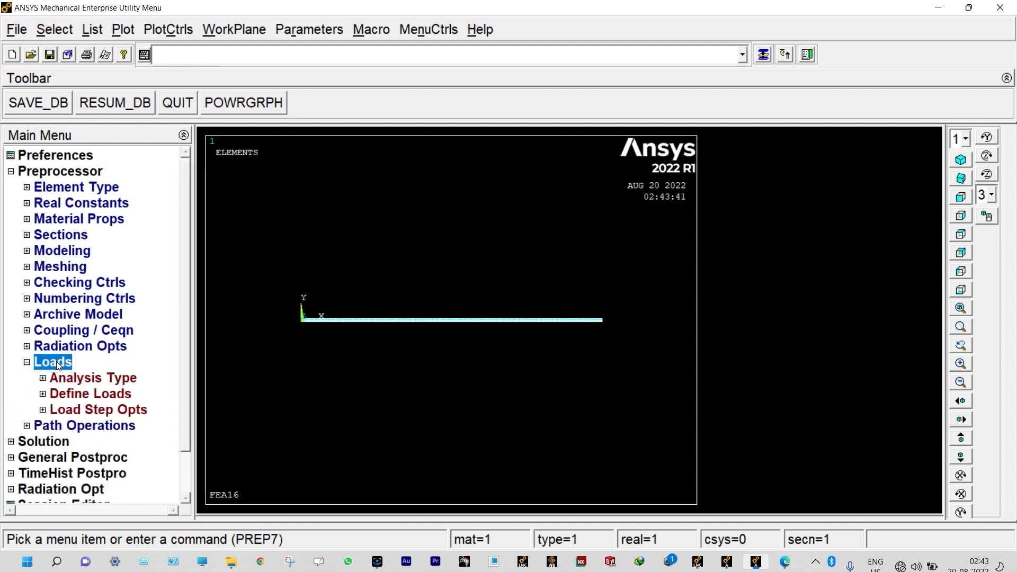
{"action": "left_click", "coordinate": [80, 379]}
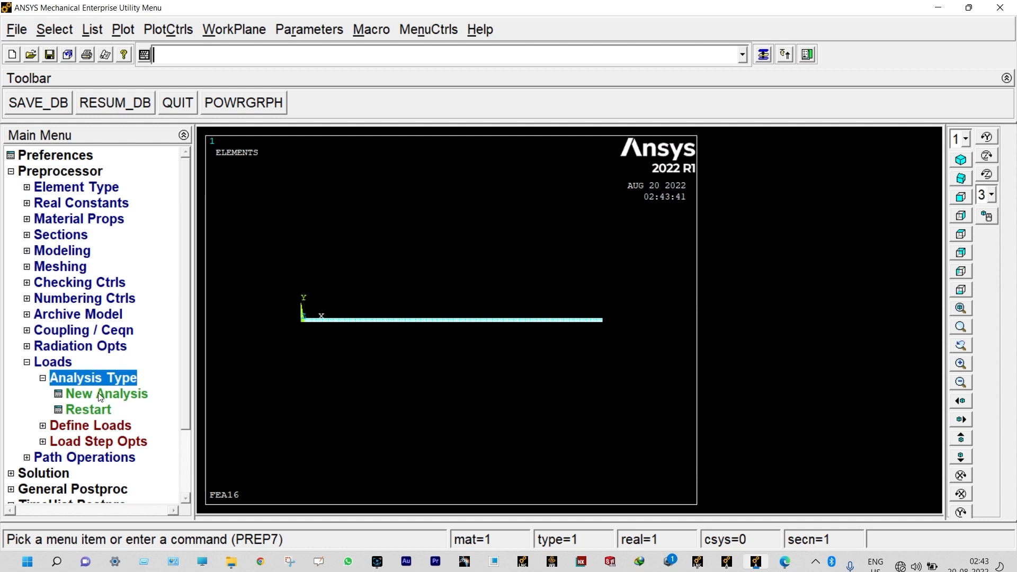
{"action": "left_click", "coordinate": [101, 395]}
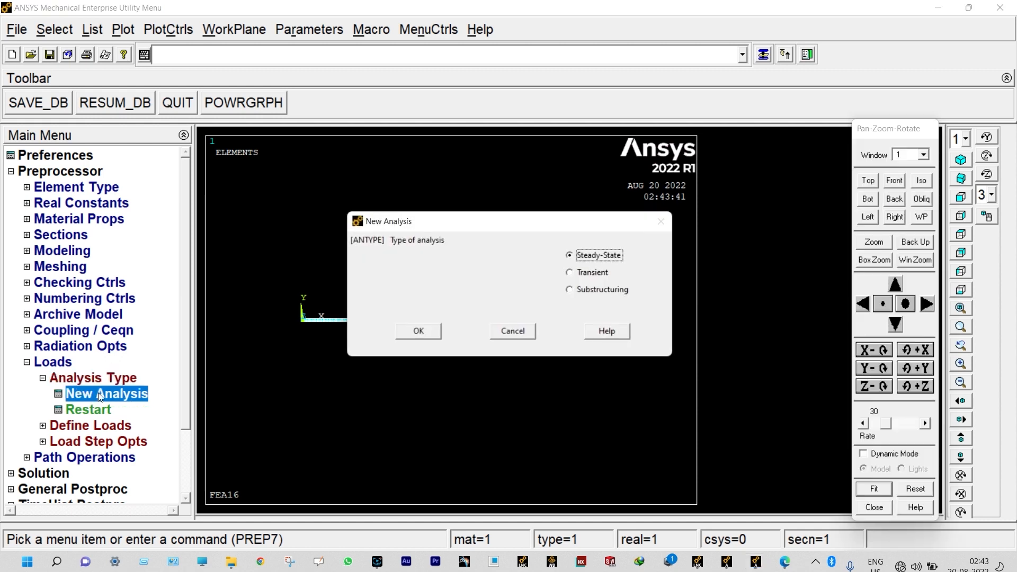
{"action": "left_click", "coordinate": [436, 335]}
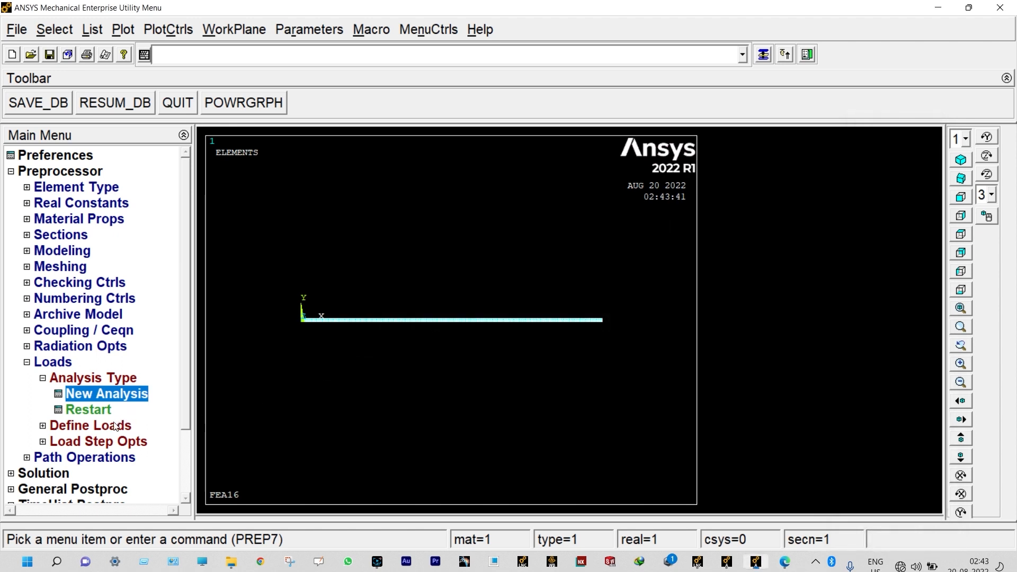
- Check the fin problem in the browser PDF, and apply a constant TEMP of 235 to the short line at the fin's origin end
{"action": "left_click", "coordinate": [90, 426]}
{"action": "left_click_drag", "start_coordinate": [188, 290], "coordinate": [186, 396]}
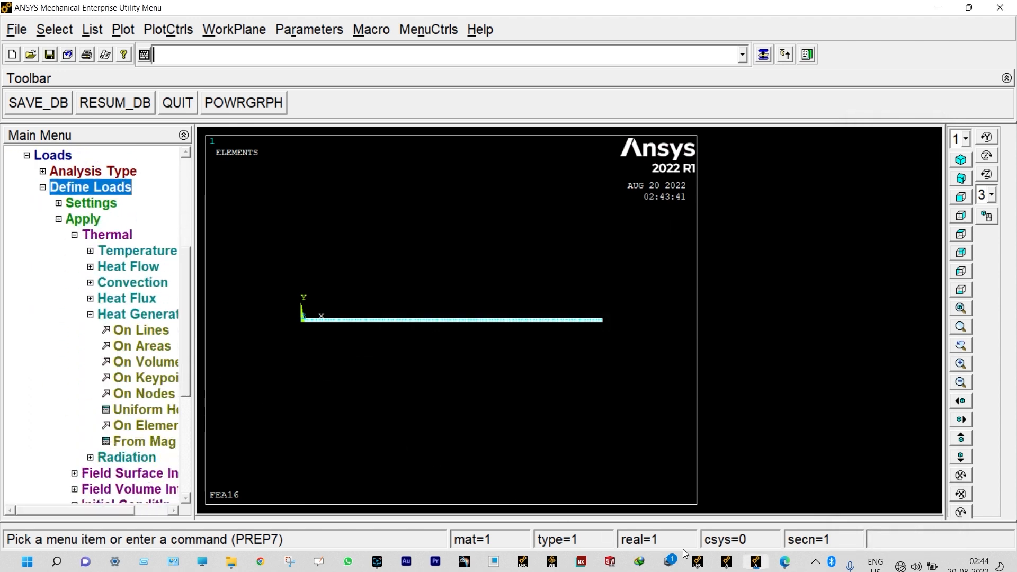
{"action": "left_click", "coordinate": [783, 563]}
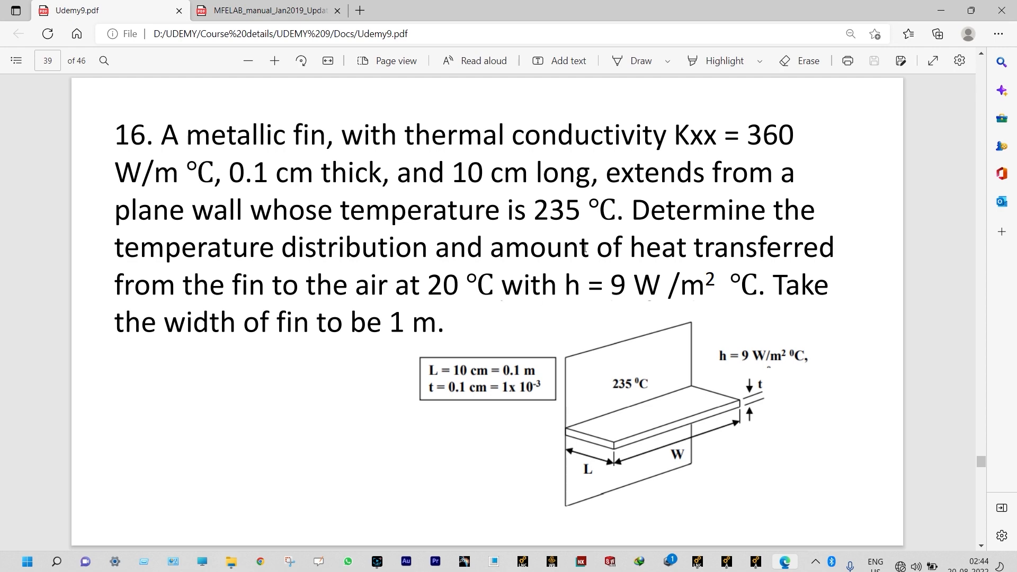
{"action": "left_click", "coordinate": [941, 11]}
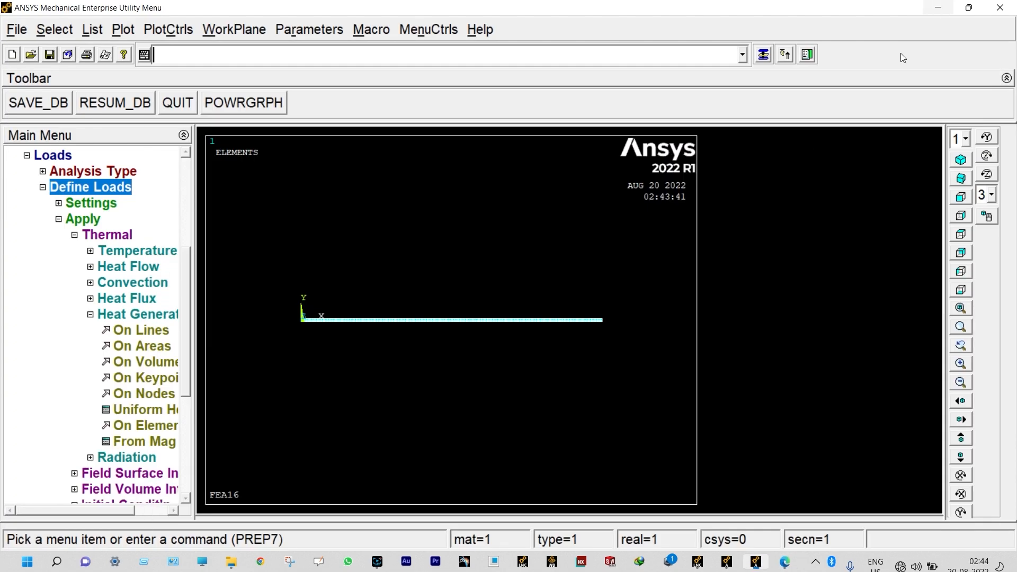
{"action": "left_click", "coordinate": [116, 251]}
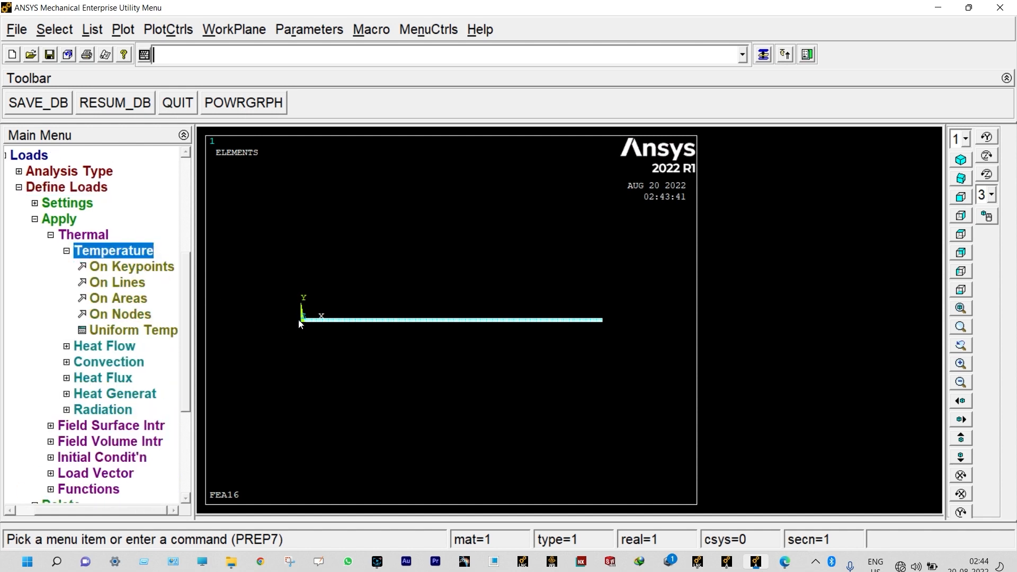
{"action": "left_click", "coordinate": [128, 283]}
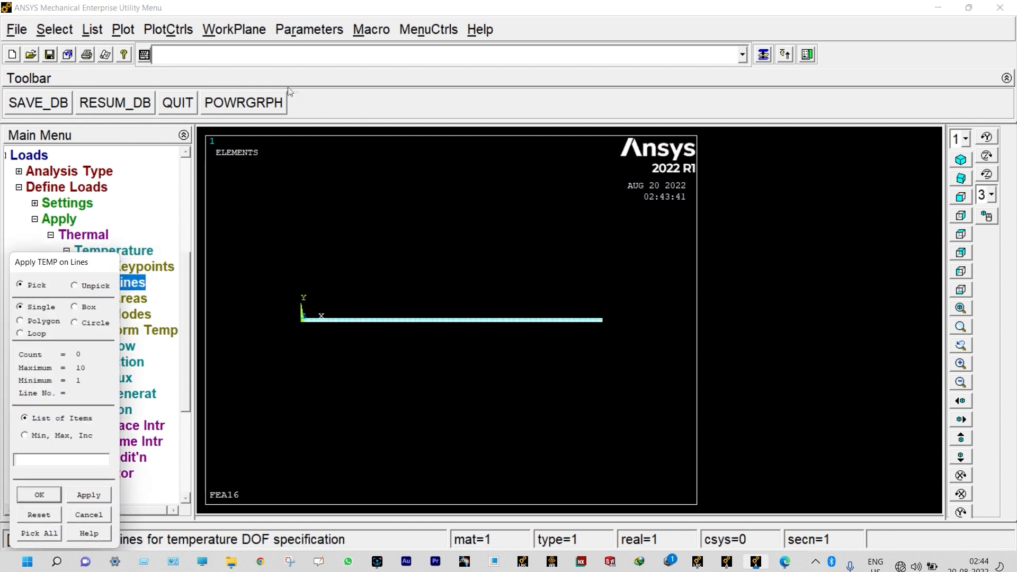
{"action": "left_click", "coordinate": [178, 32]}
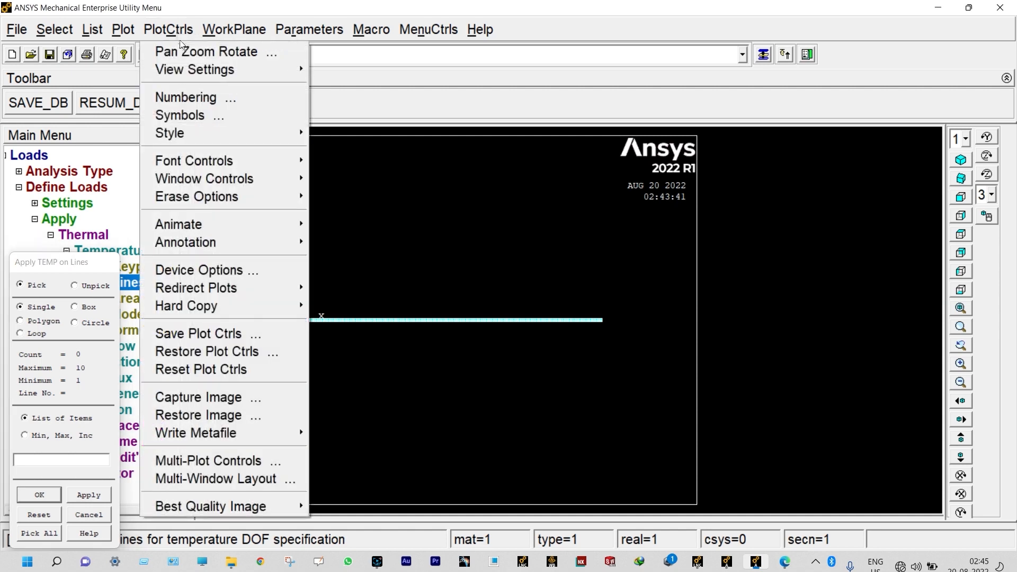
{"action": "left_click", "coordinate": [179, 43]}
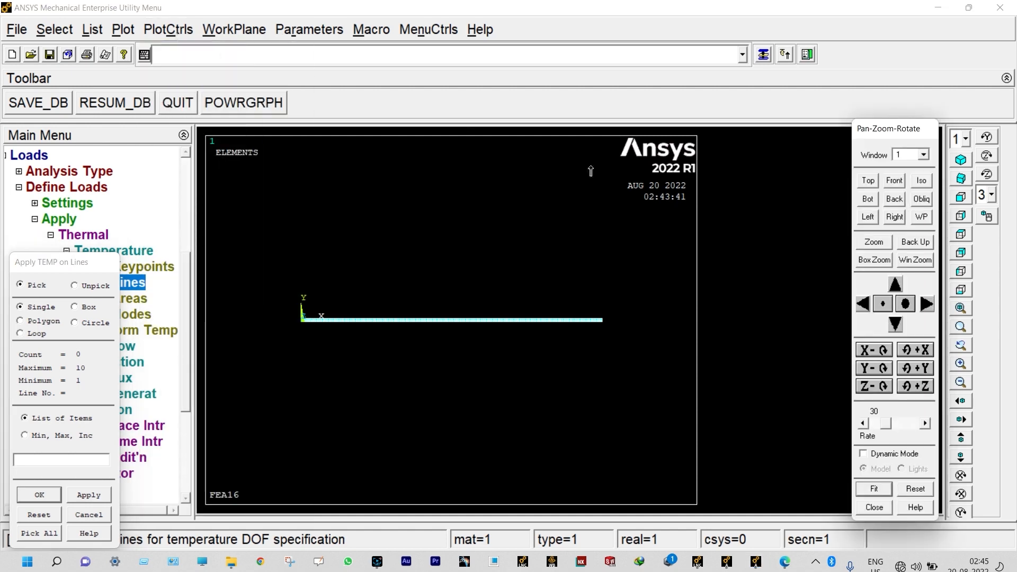
{"action": "left_click", "coordinate": [865, 263]}
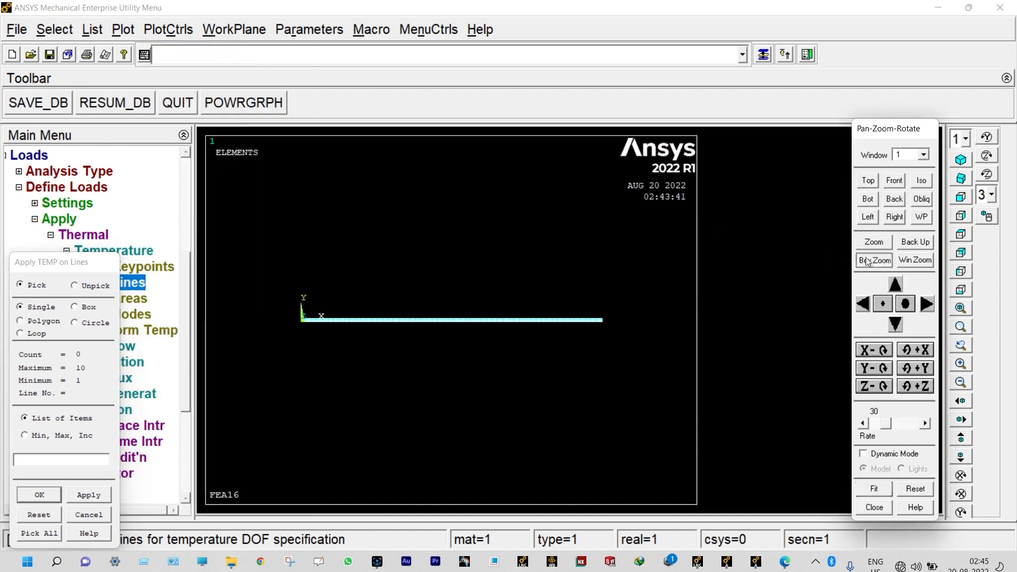
{"action": "left_click", "coordinate": [323, 306]}
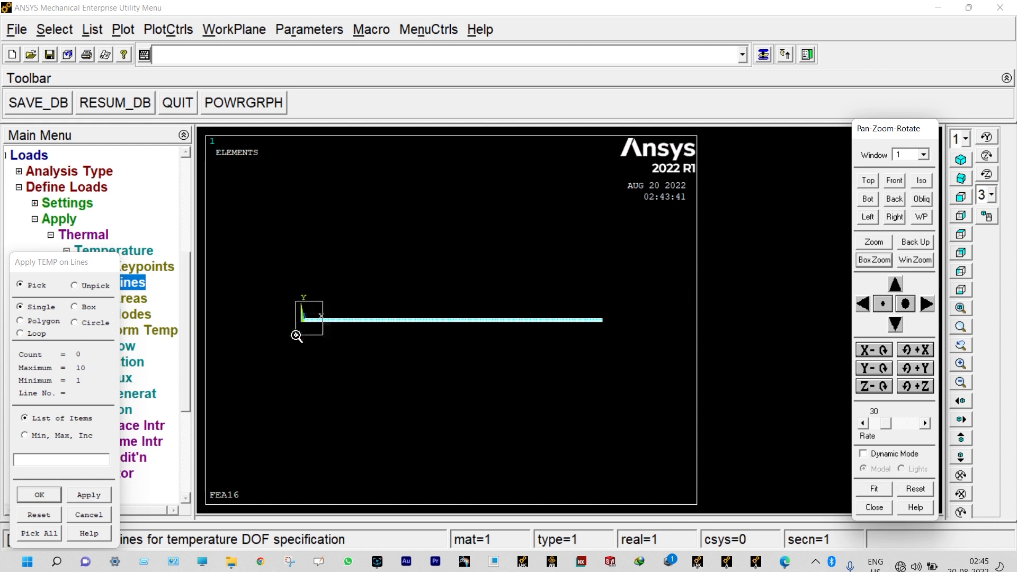
{"action": "left_click", "coordinate": [288, 339]}
{"action": "left_click", "coordinate": [418, 306]}
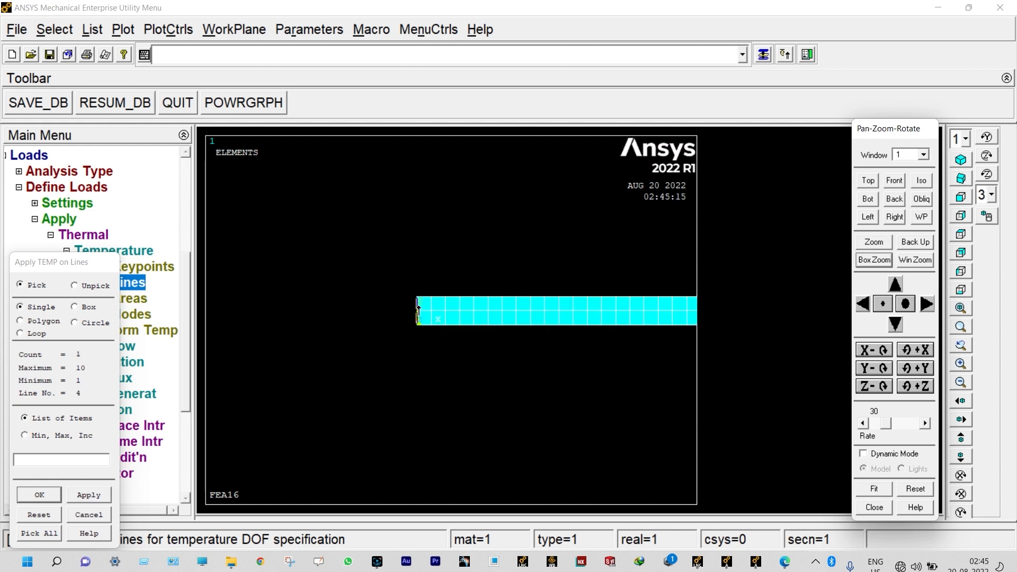
{"action": "left_click", "coordinate": [40, 494]}
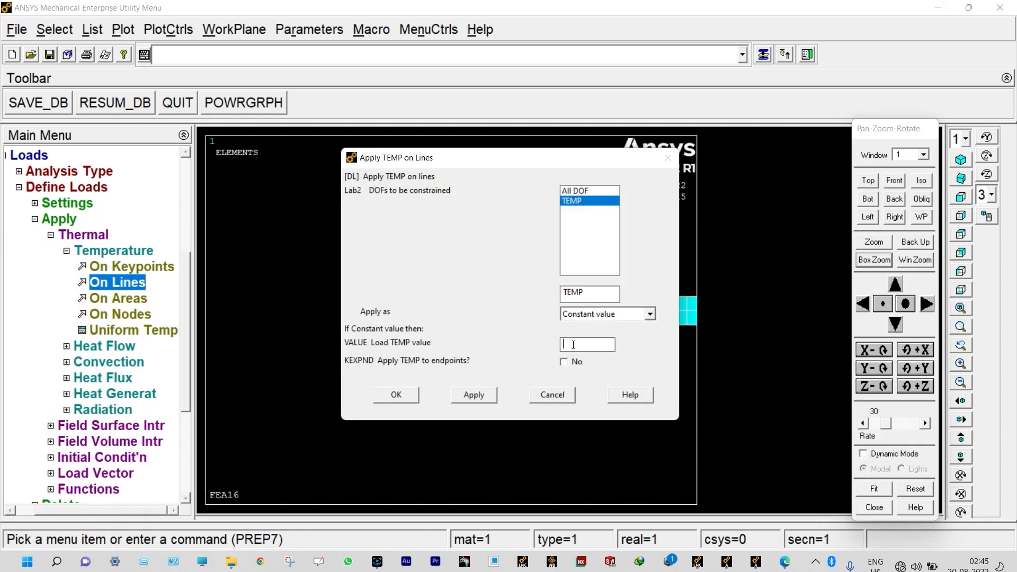
{"action": "left_click", "coordinate": [573, 345]}
{"action": "type", "text": "235"}
{"action": "left_click", "coordinate": [402, 395]}
{"action": "scroll", "coordinate": [408, 382], "scroll_direction": "down", "scroll_amount": 4}
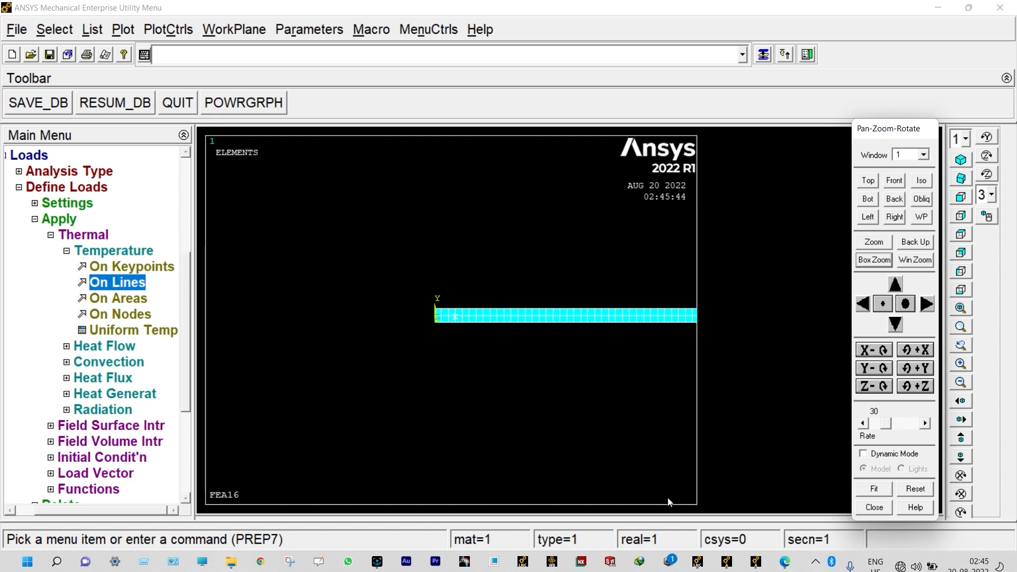
- Check the convection data in the fin problem PDF, and select the six long upper and lower fin lines for convection
{"action": "left_click", "coordinate": [784, 562]}
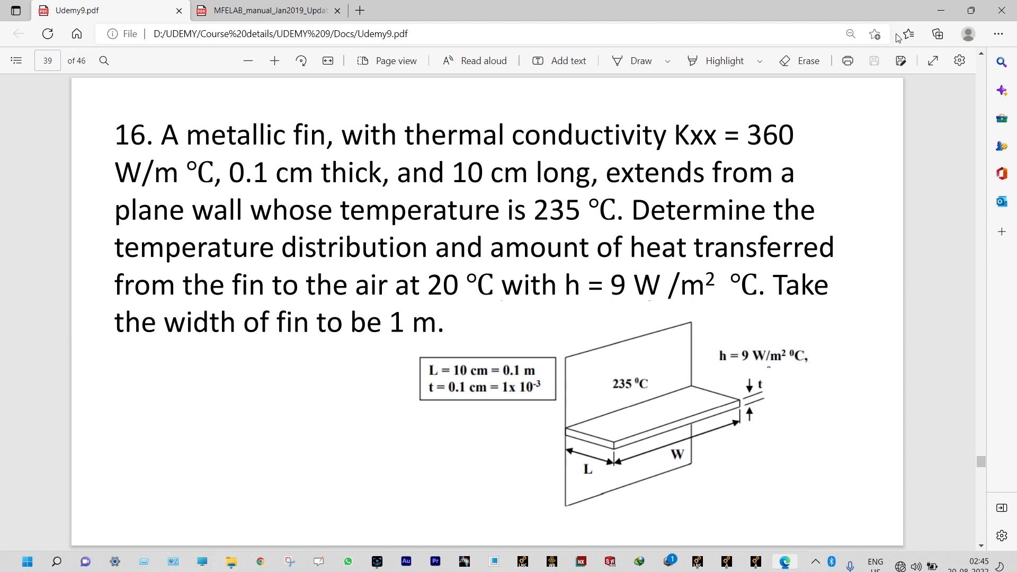
{"action": "left_click", "coordinate": [942, 12]}
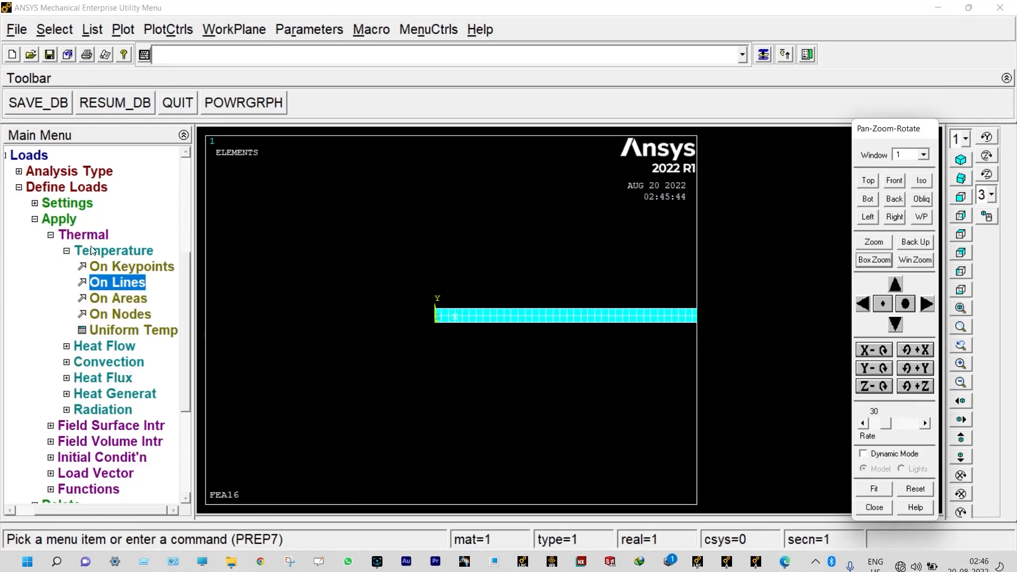
{"action": "left_click", "coordinate": [101, 362]}
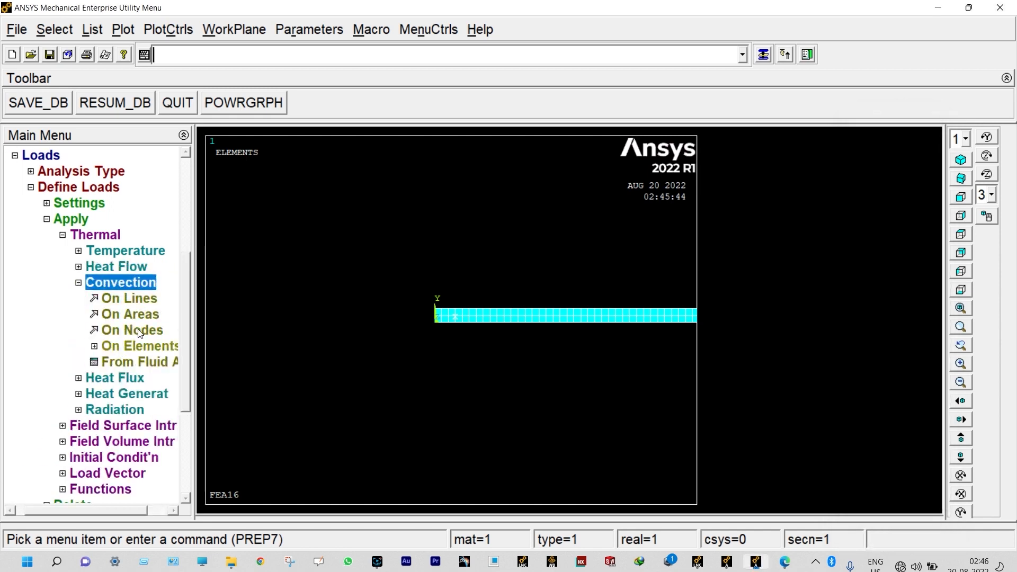
{"action": "left_click", "coordinate": [146, 298]}
{"action": "left_click", "coordinate": [470, 308]}
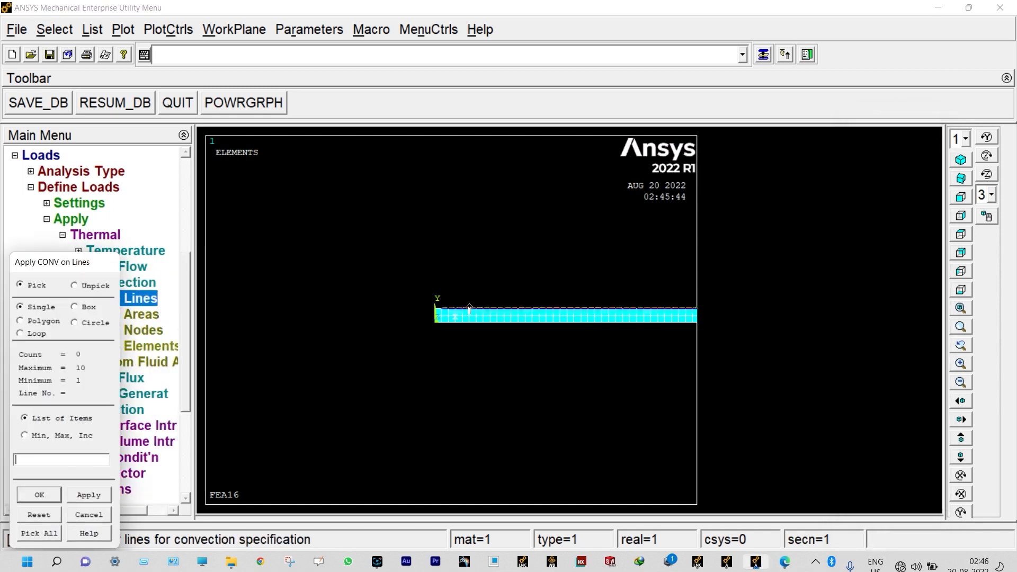
{"action": "left_click", "coordinate": [567, 321]}
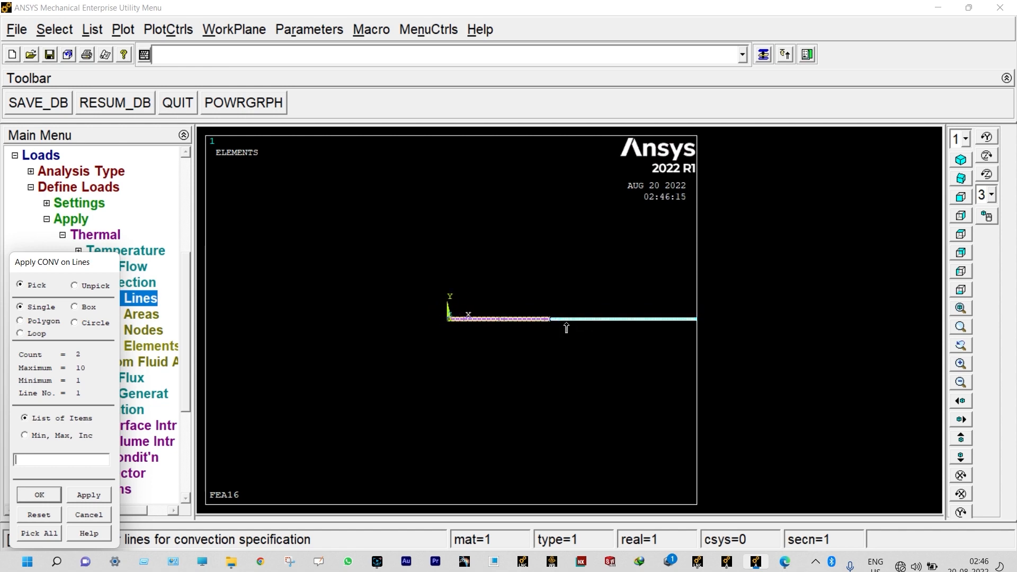
{"action": "left_click", "coordinate": [569, 317]}
{"action": "left_click", "coordinate": [569, 323]}
{"action": "left_click", "coordinate": [670, 318]}
{"action": "left_click", "coordinate": [671, 321]}
{"action": "left_click", "coordinate": [654, 339]}
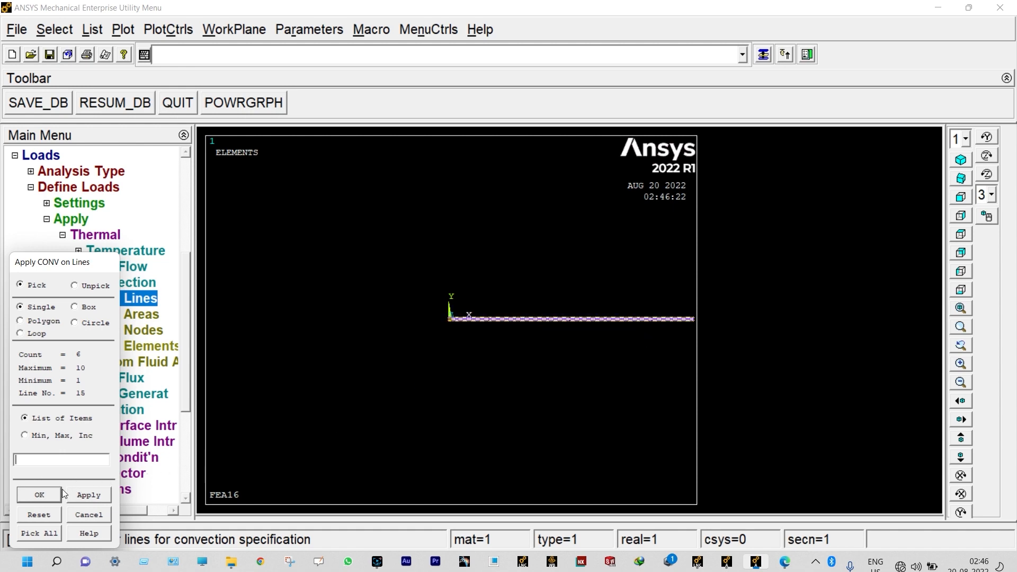
- Apply convection to the selected lines with a constant film coefficient of 9 and a bulk temperature of 20
{"action": "left_click", "coordinate": [47, 495]}
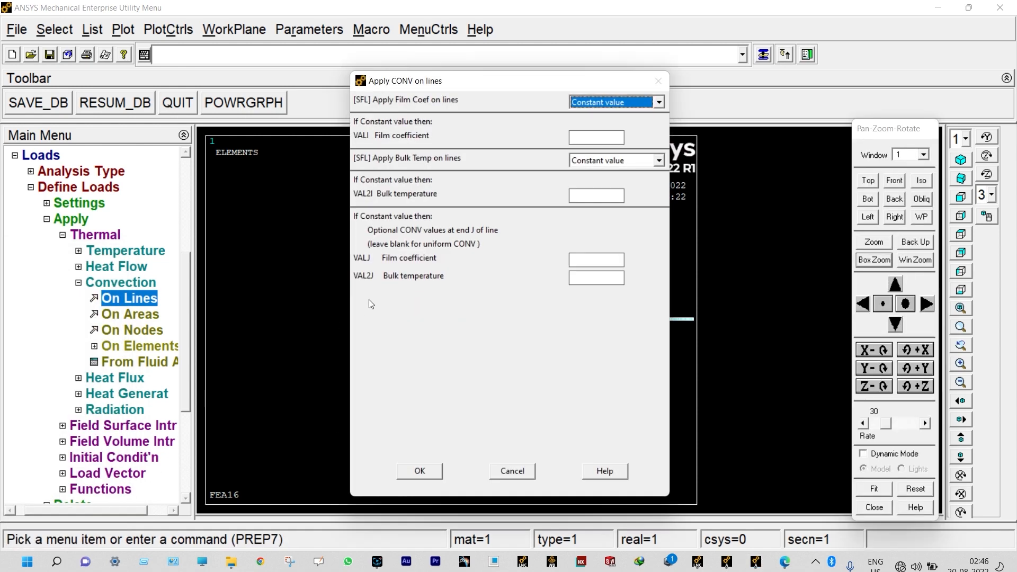
{"action": "left_click", "coordinate": [591, 137]}
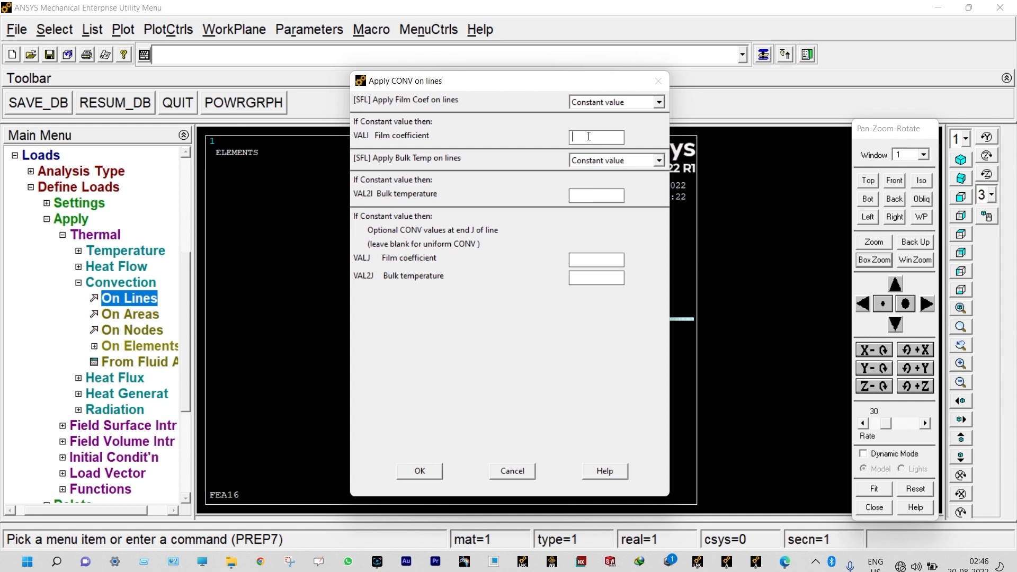
{"action": "left_click", "coordinate": [590, 192]}
{"action": "type", "text": "20"}
{"action": "left_click", "coordinate": [431, 468]}
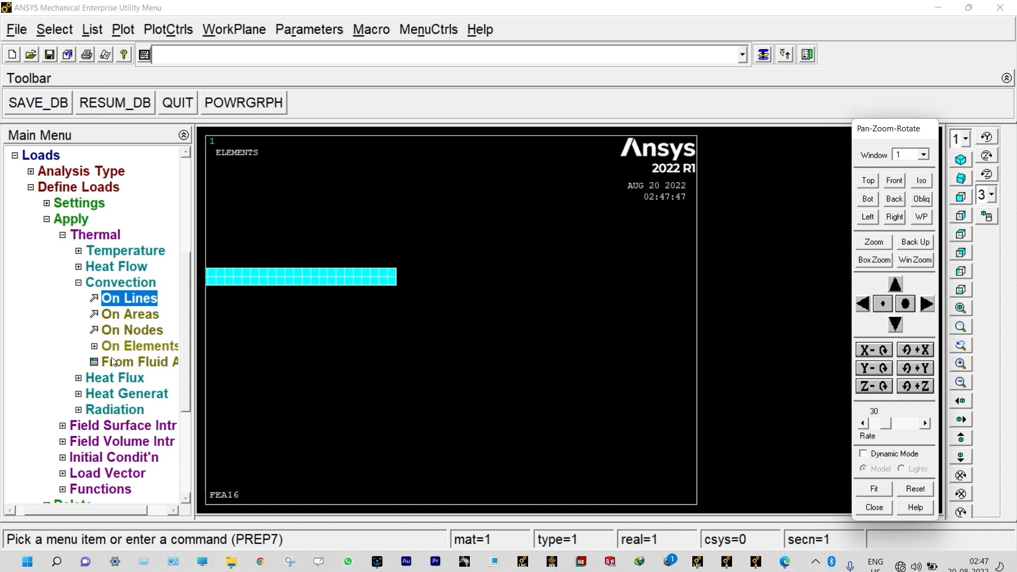
- Apply a constant heat flux of 0 to the short line at the fin's free end
{"action": "left_click", "coordinate": [119, 377]}
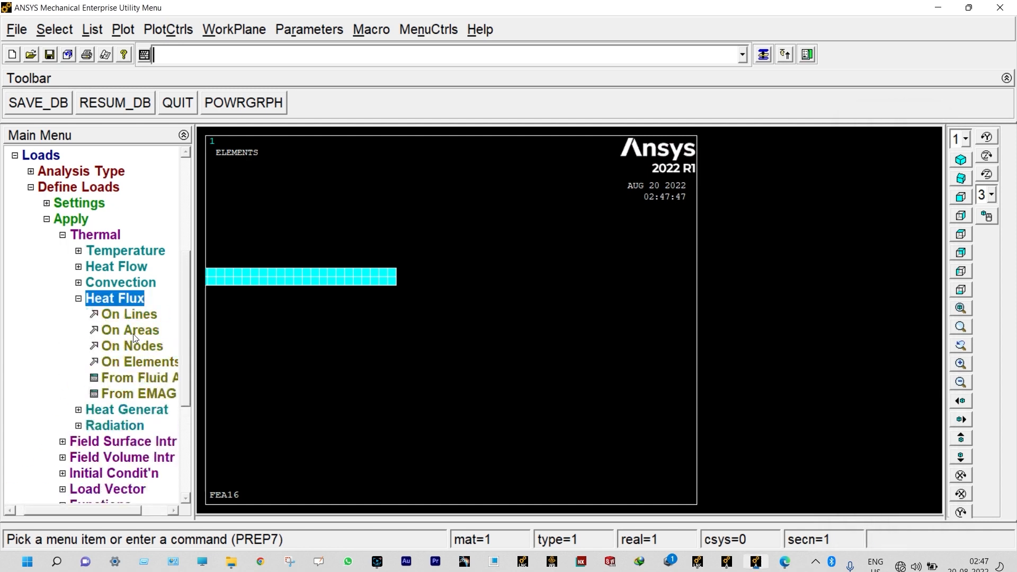
{"action": "left_click", "coordinate": [137, 314]}
{"action": "left_click", "coordinate": [397, 276]}
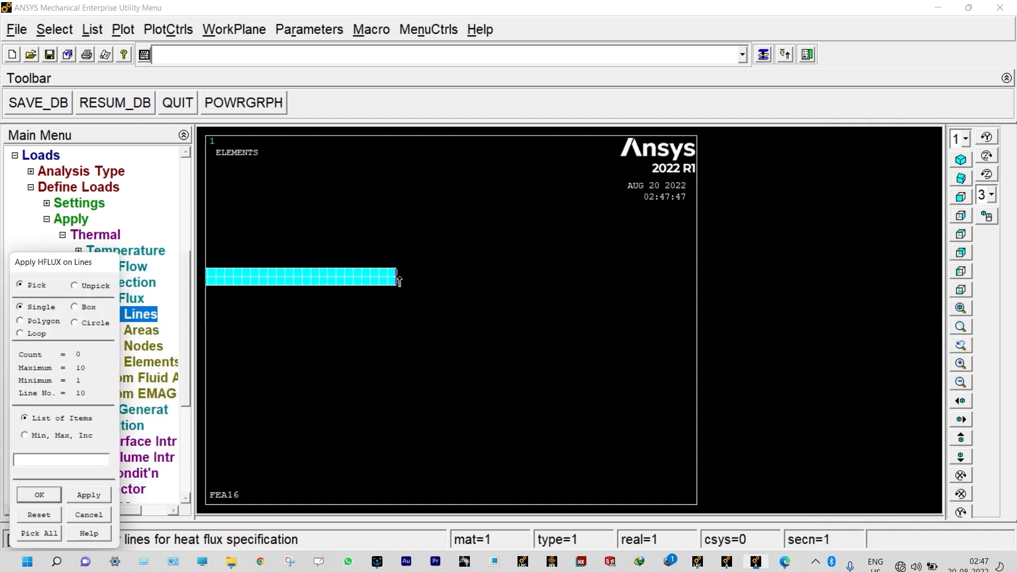
{"action": "left_click", "coordinate": [43, 494]}
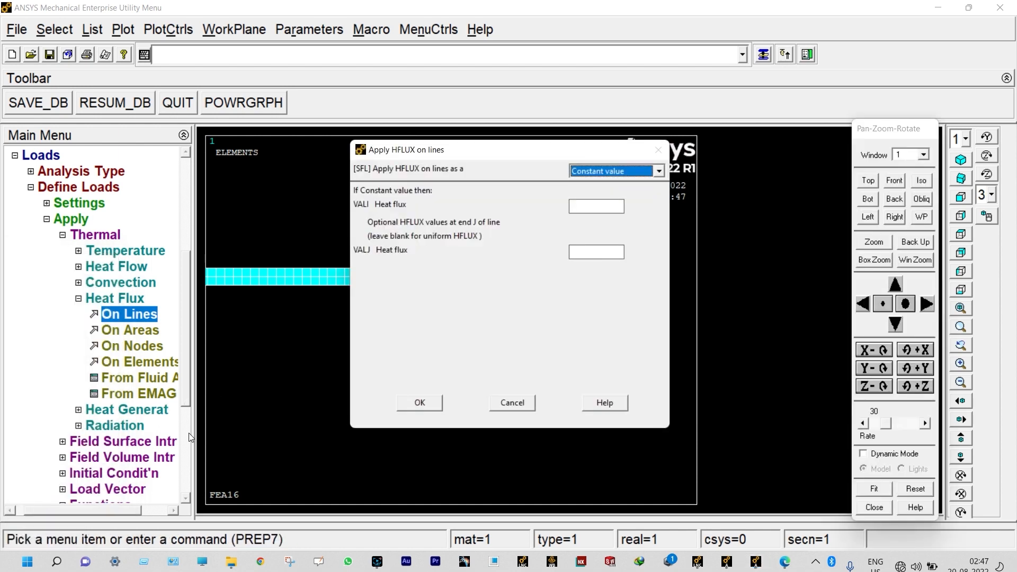
{"action": "left_click", "coordinate": [584, 205]}
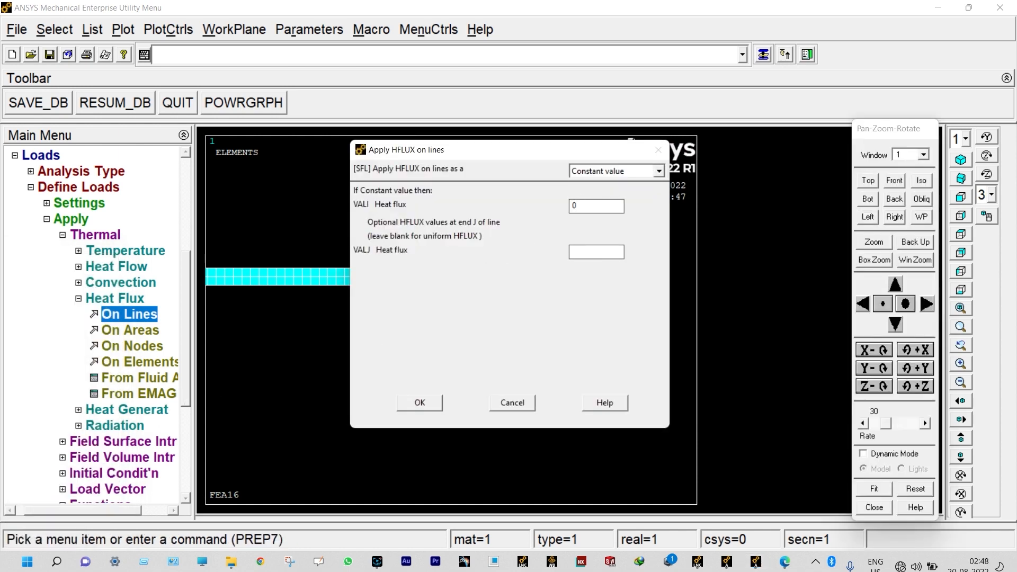
{"action": "left_click", "coordinate": [589, 248]}
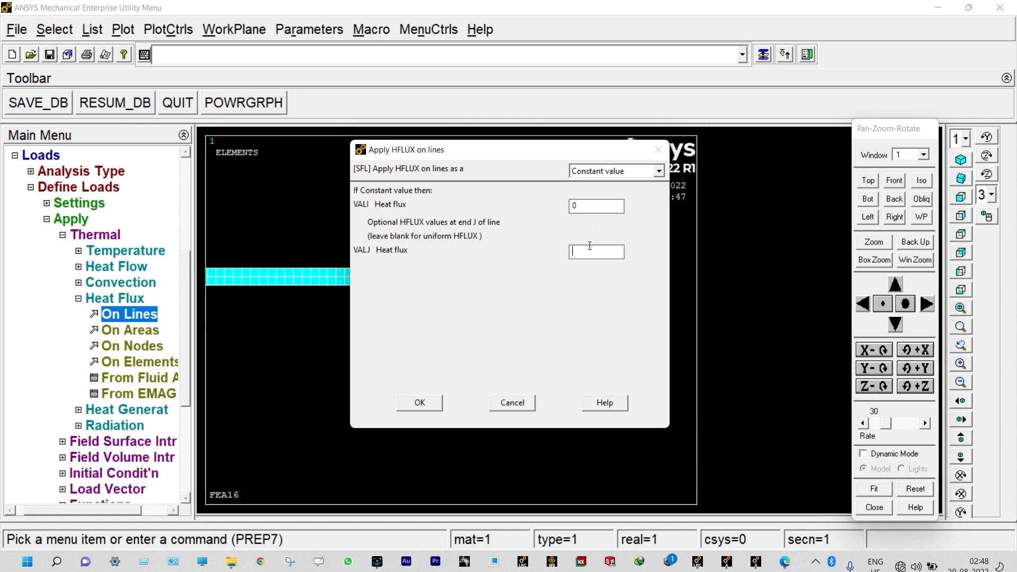
{"action": "left_click", "coordinate": [419, 404]}
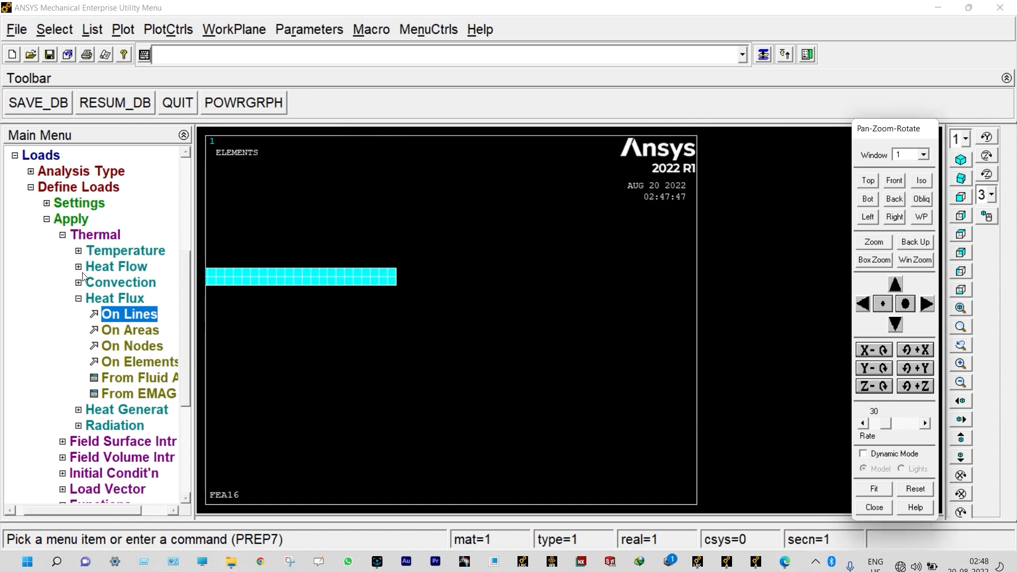
- Solve the current load step and close the solution note and status listing
{"action": "left_click", "coordinate": [64, 187]}
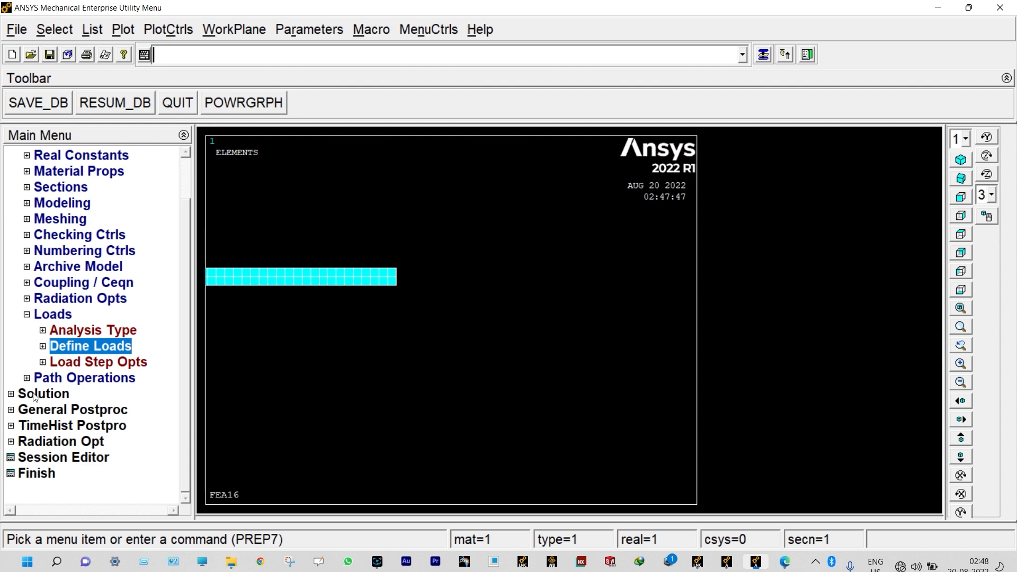
{"action": "left_click", "coordinate": [33, 396]}
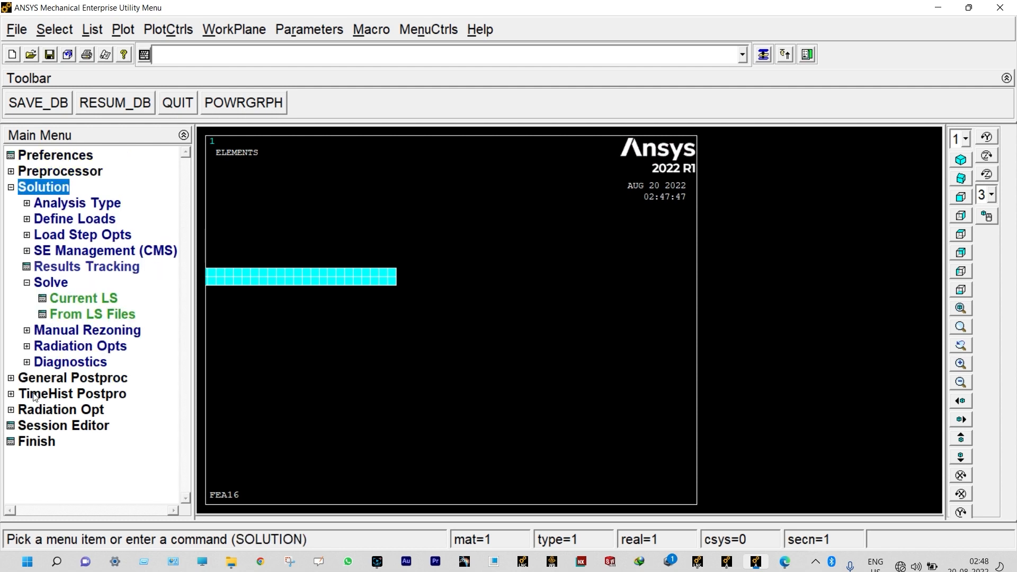
{"action": "left_click", "coordinate": [79, 299]}
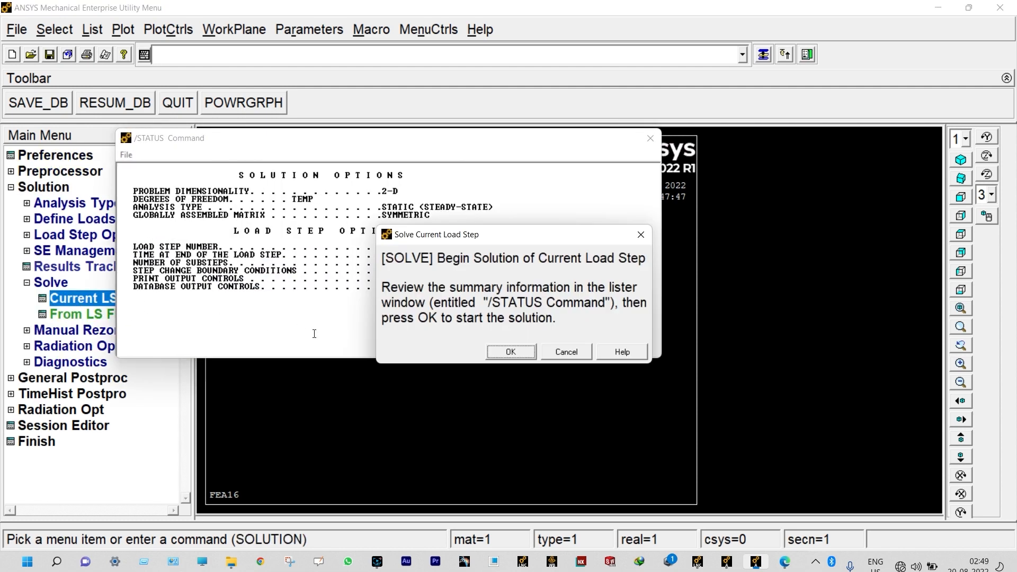
{"action": "left_click", "coordinate": [511, 352]}
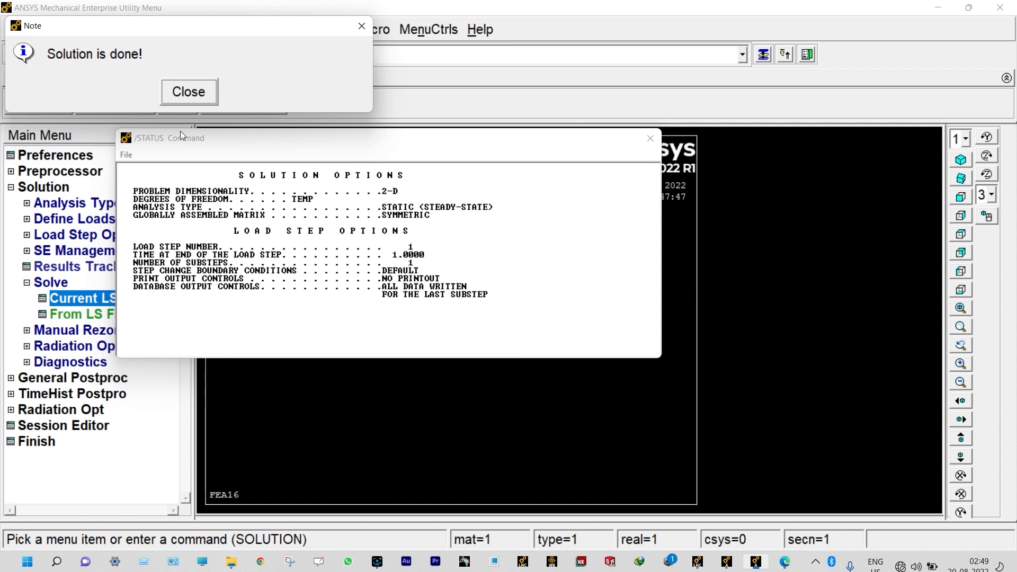
{"action": "left_click", "coordinate": [189, 92]}
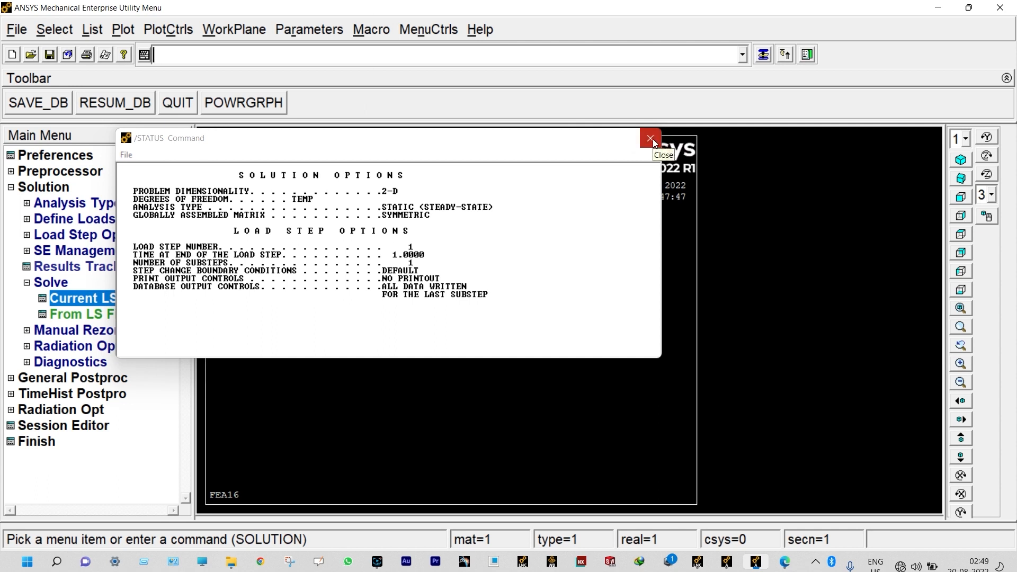
{"action": "left_click", "coordinate": [654, 141]}
- Plot the Nodal Temperature contour of the DOF Solution with deformed shape only
{"action": "left_click", "coordinate": [99, 378]}
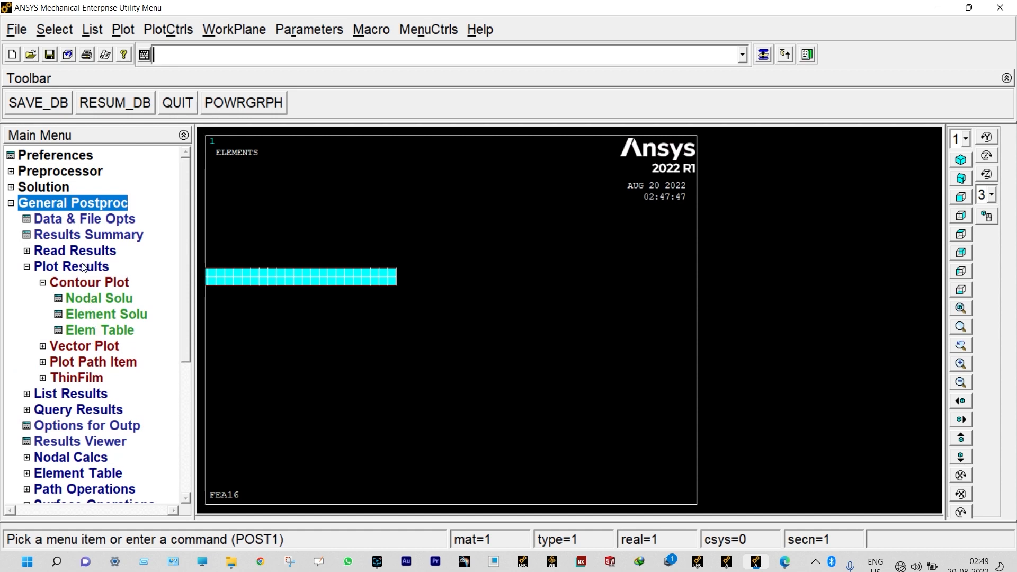
{"action": "left_click", "coordinate": [88, 298]}
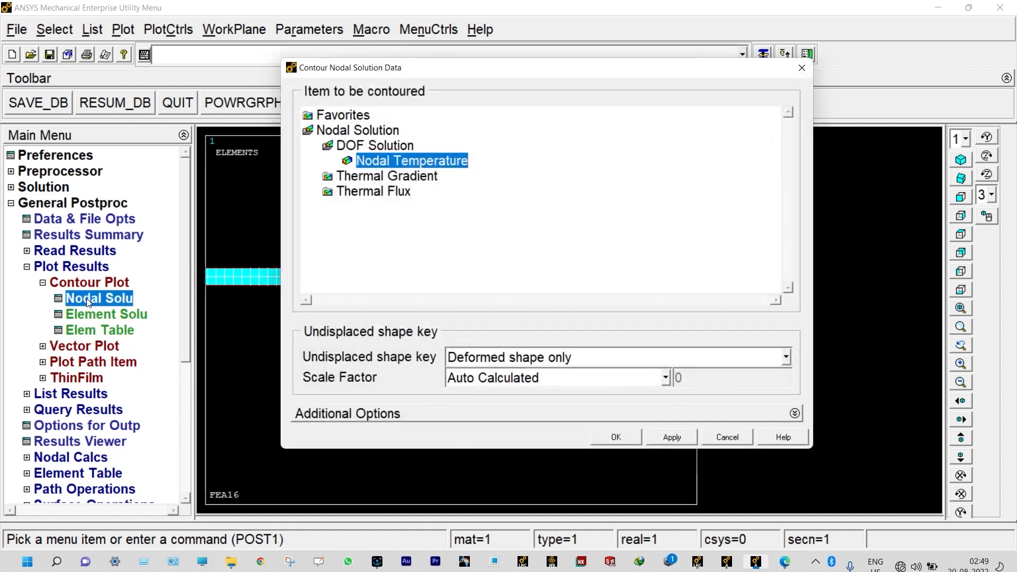
{"action": "left_click", "coordinate": [600, 438]}
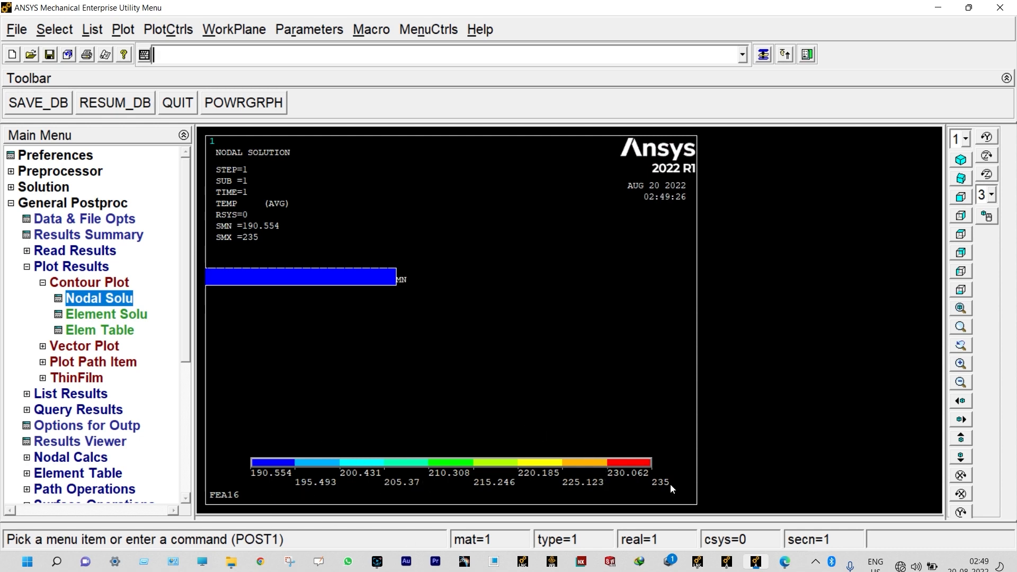
- List the Nodal Temperature results of the DOF Solution and review the temperatures per node
{"action": "left_click", "coordinate": [82, 395]}
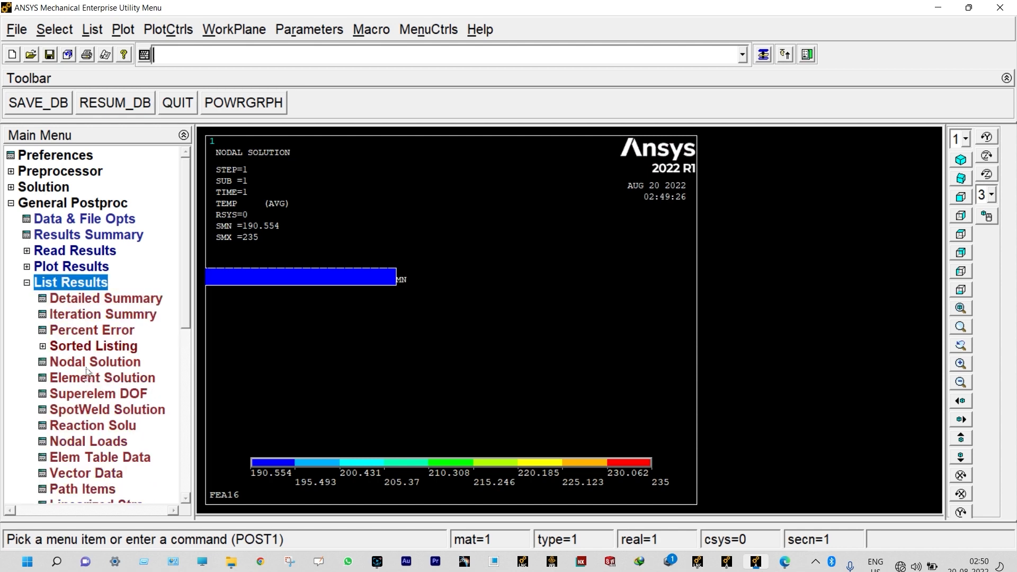
{"action": "left_click", "coordinate": [89, 363]}
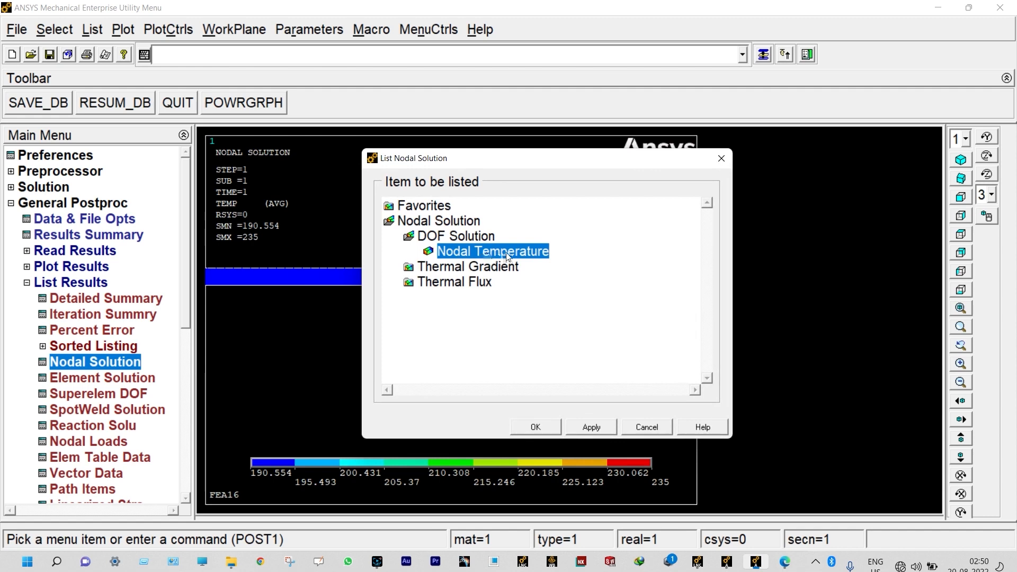
{"action": "left_click", "coordinate": [532, 427]}
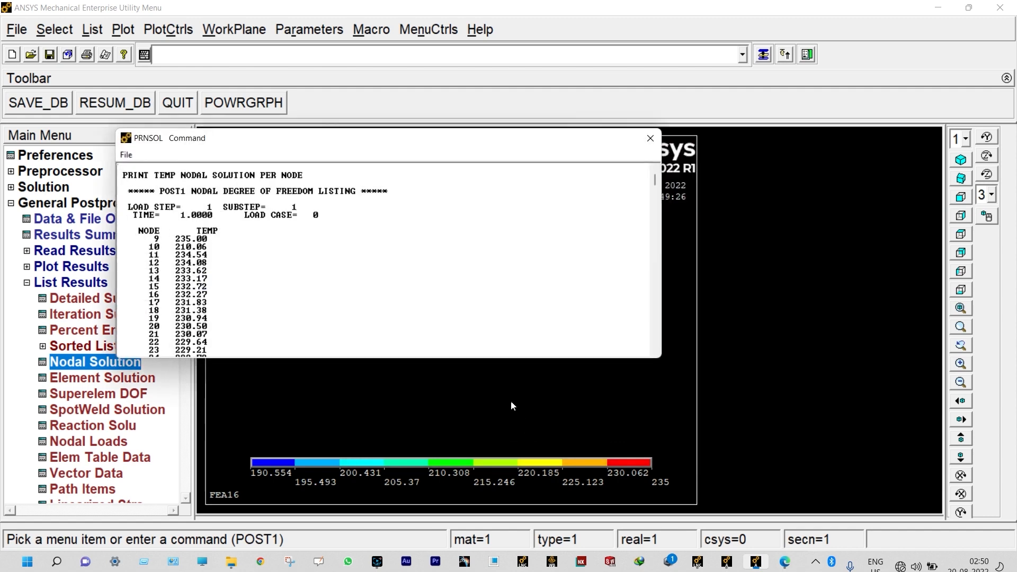
{"action": "scroll", "coordinate": [328, 315], "scroll_direction": "down", "scroll_amount": 2}
{"action": "scroll", "coordinate": [328, 313], "scroll_direction": "down", "scroll_amount": 9}
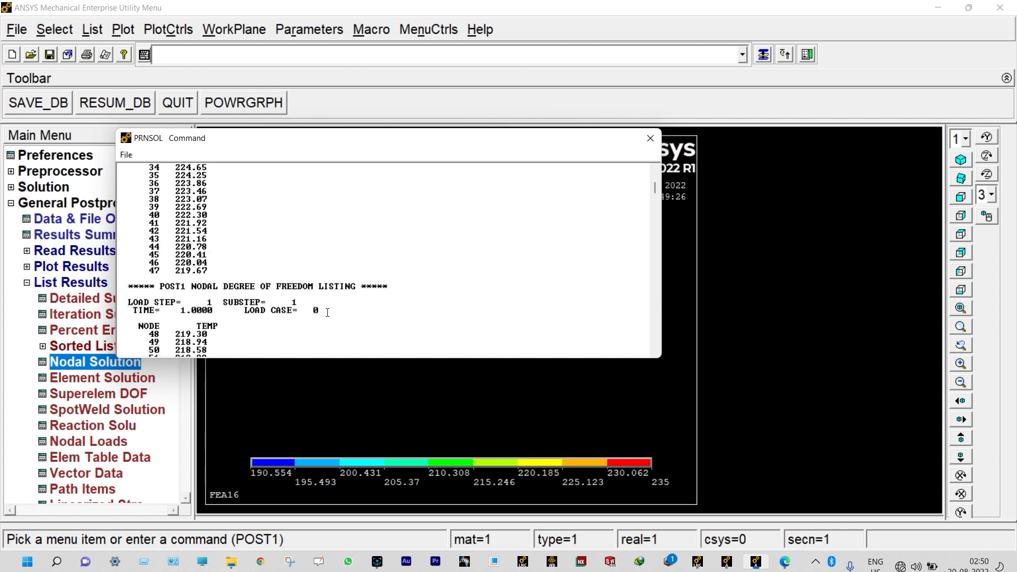
{"action": "scroll", "coordinate": [328, 312], "scroll_direction": "down", "scroll_amount": 10}
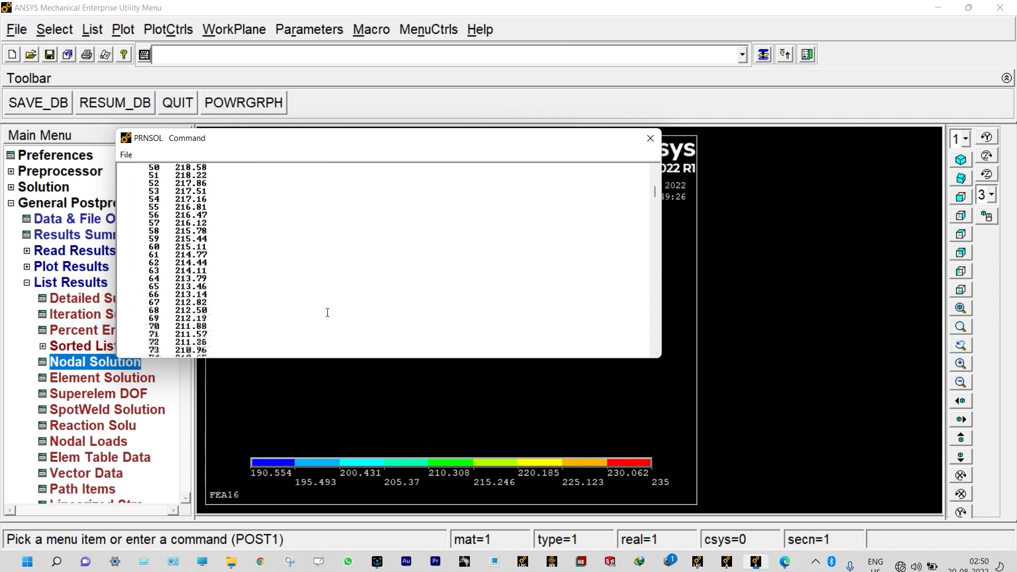
{"action": "scroll", "coordinate": [318, 302], "scroll_direction": "up", "scroll_amount": 15}
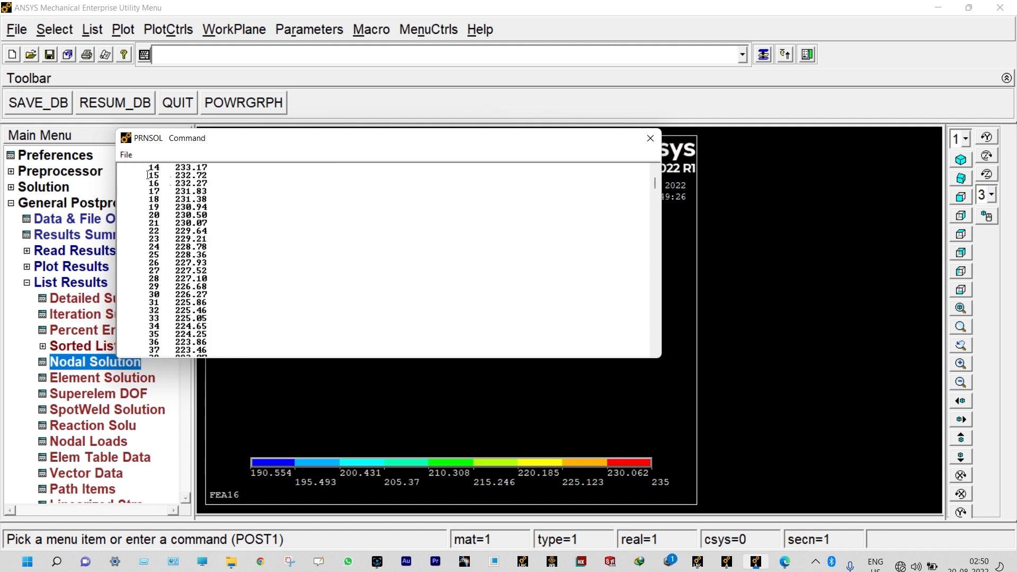
- Save the nodal temperature listing to the Desktop as PRNSOL.lis and close the listing
{"action": "left_click", "coordinate": [126, 155]}
{"action": "left_click", "coordinate": [133, 172]}
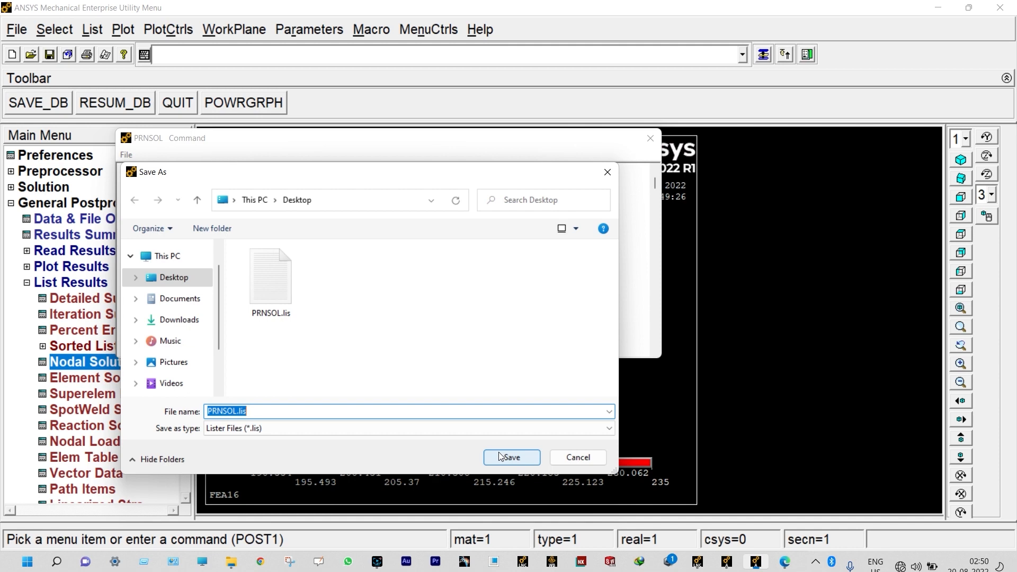
{"action": "left_click", "coordinate": [511, 458]}
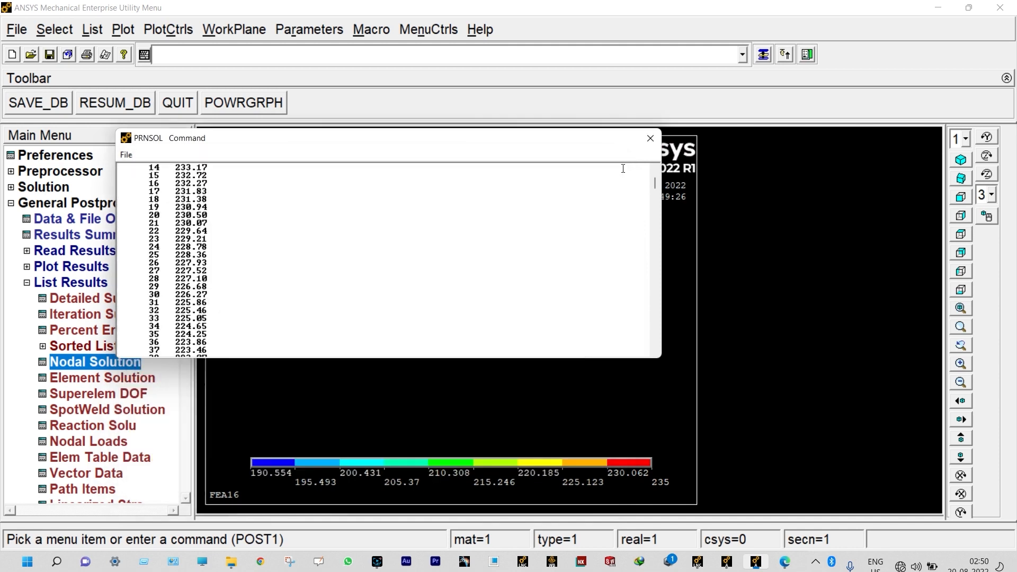
{"action": "left_click", "coordinate": [651, 138]}
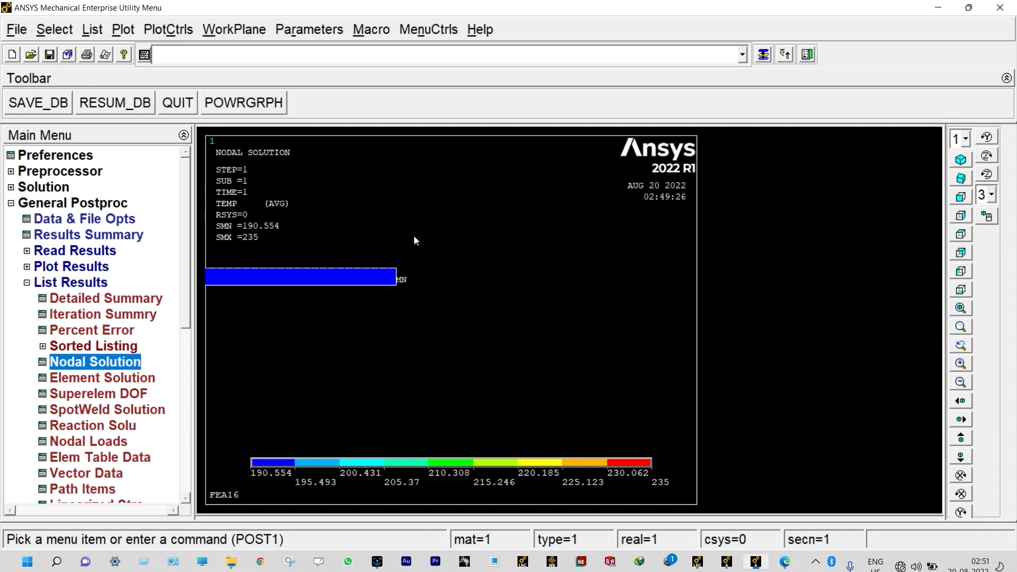
- Replace the temperature contour with a plot of the fin's areas
{"action": "scroll", "coordinate": [459, 243], "scroll_direction": "up", "scroll_amount": 1}
{"action": "scroll", "coordinate": [382, 235], "scroll_direction": "down", "scroll_amount": 5}
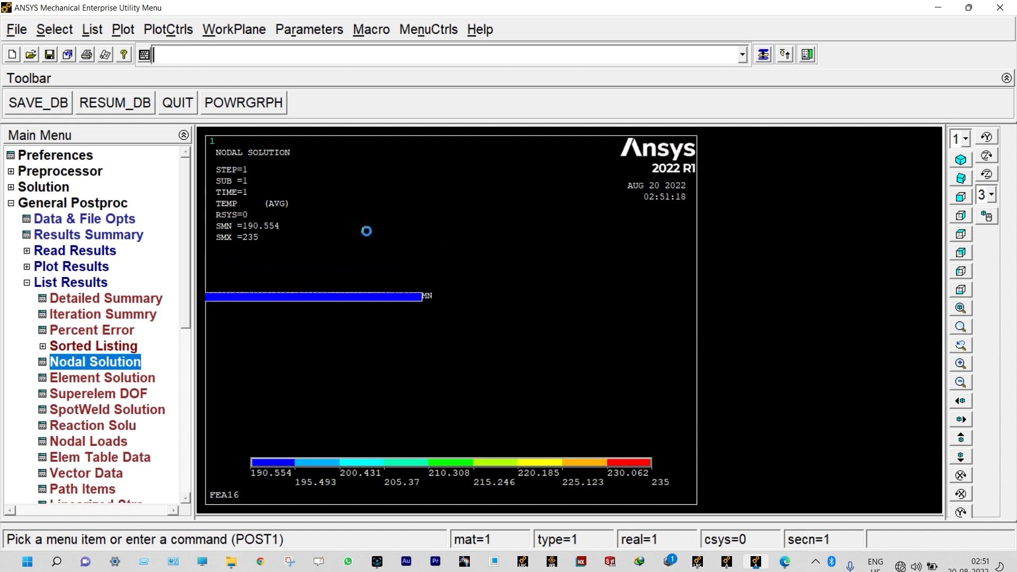
{"action": "scroll", "coordinate": [369, 235], "scroll_direction": "down", "scroll_amount": 2}
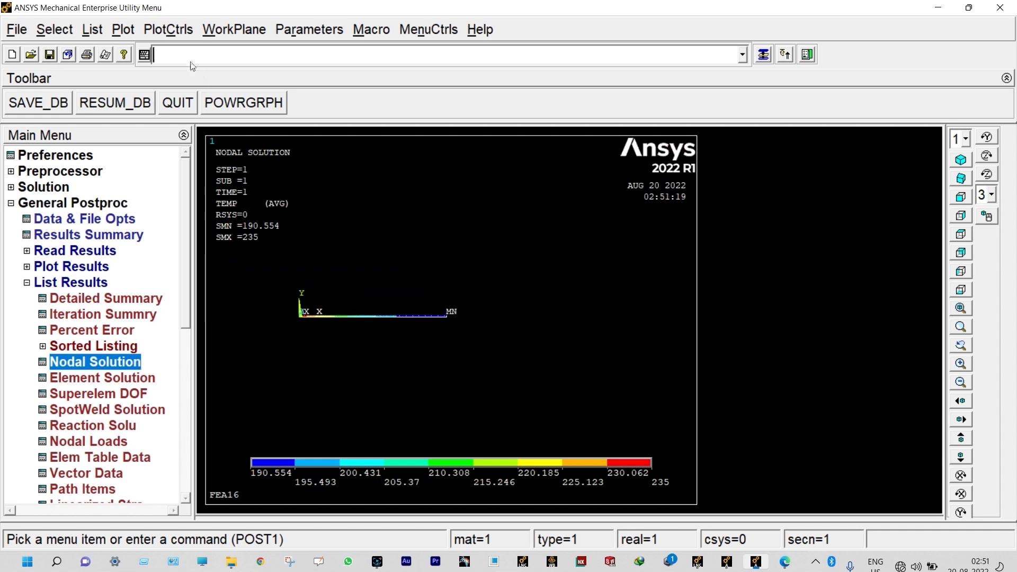
{"action": "left_click", "coordinate": [127, 30]}
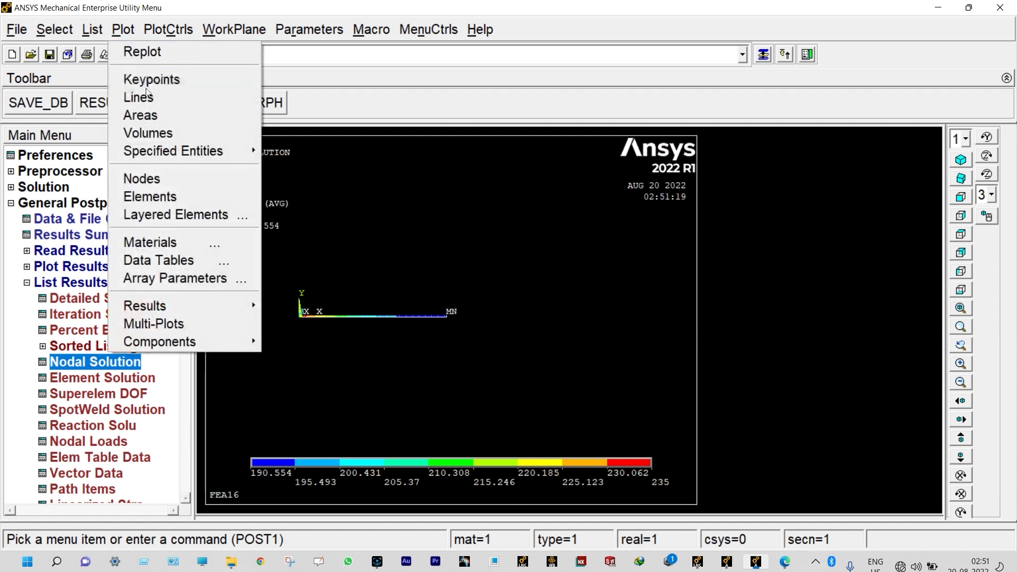
{"action": "left_click", "coordinate": [147, 116]}
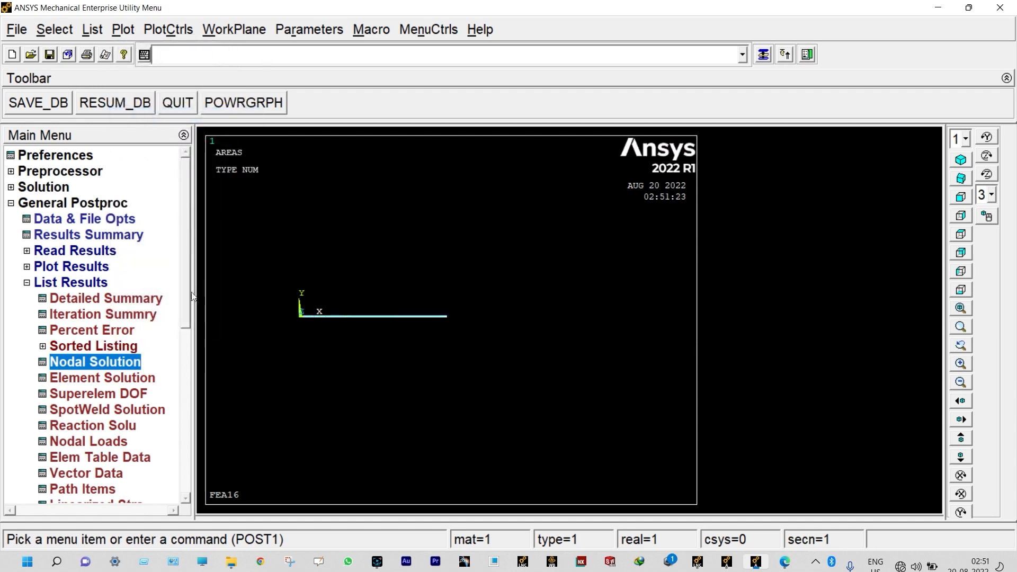
{"action": "scroll", "coordinate": [237, 305], "scroll_direction": "up", "scroll_amount": 3}
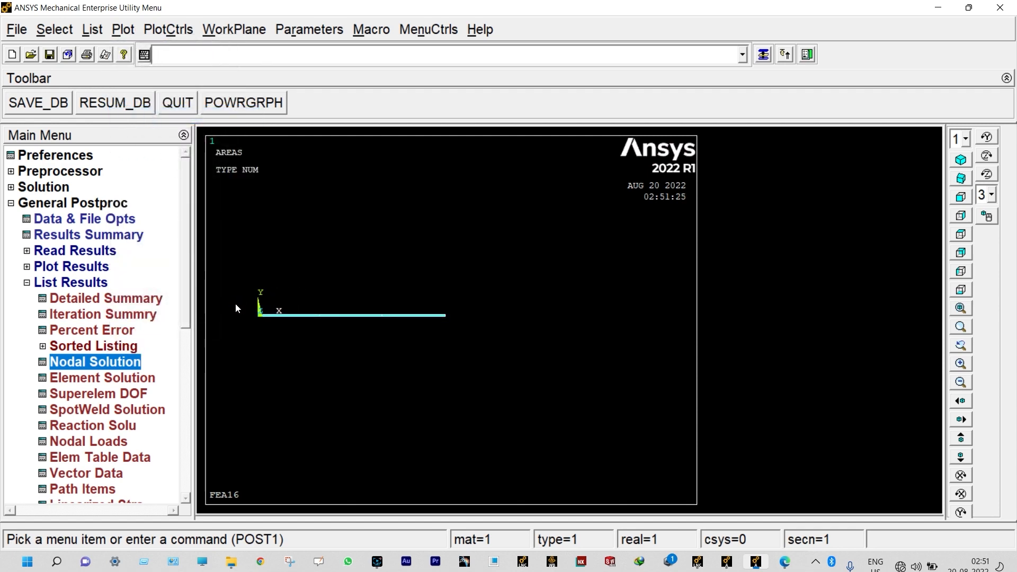
{"action": "scroll", "coordinate": [229, 303], "scroll_direction": "up", "scroll_amount": 1}
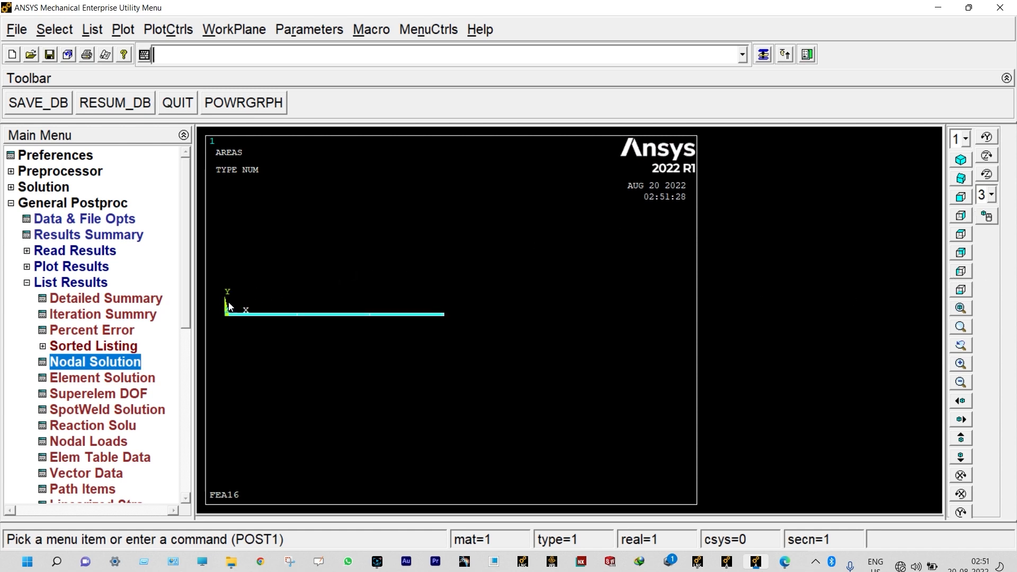
- Query the subgrid DOF solution for Temperature TEMP and pick the fin's first interior area boundary at X = 0.033
{"action": "left_click", "coordinate": [183, 30]}
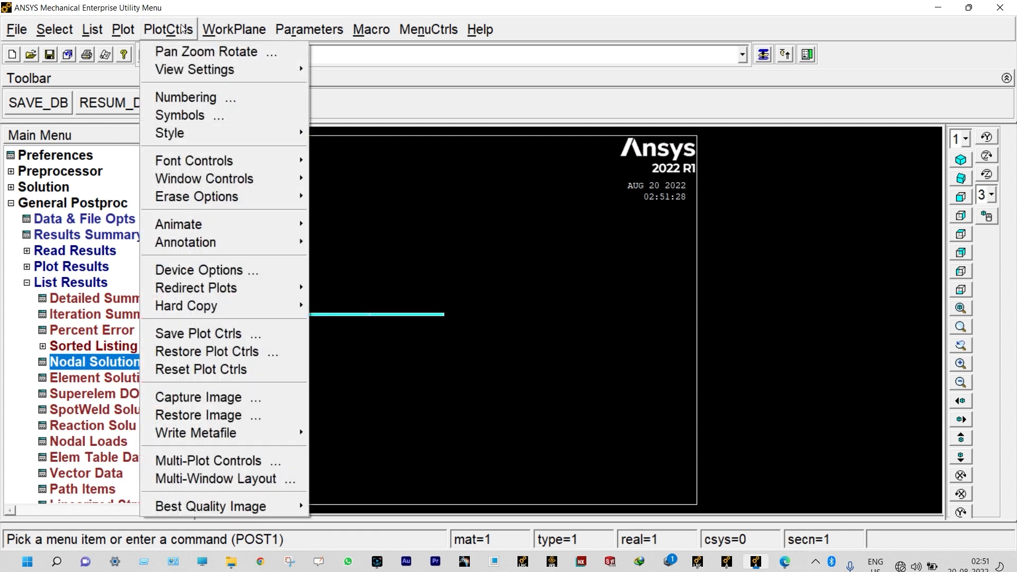
{"action": "left_click", "coordinate": [198, 51]}
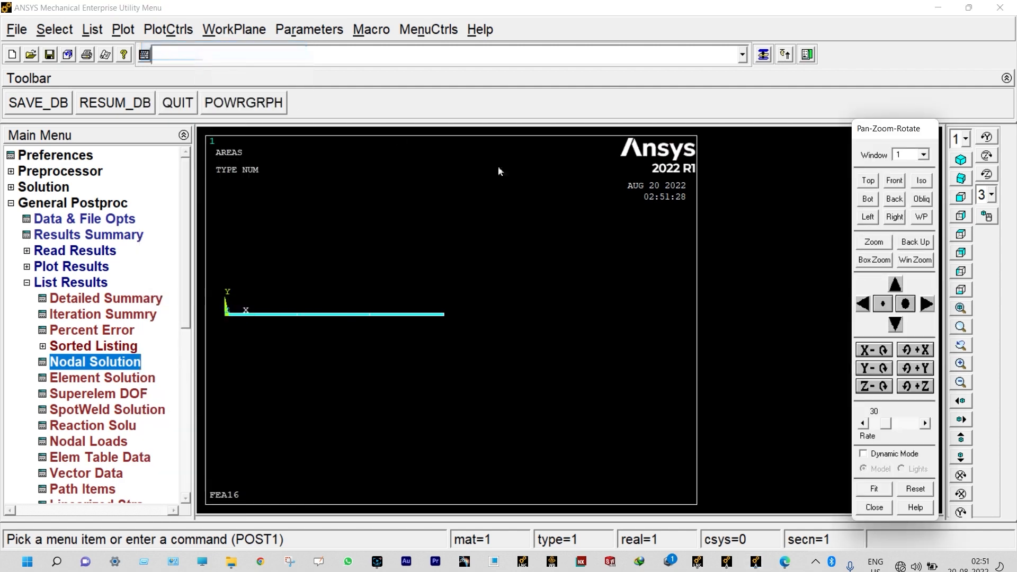
{"action": "left_click", "coordinate": [874, 260]}
{"action": "left_click", "coordinate": [218, 289]}
{"action": "left_click", "coordinate": [324, 368]}
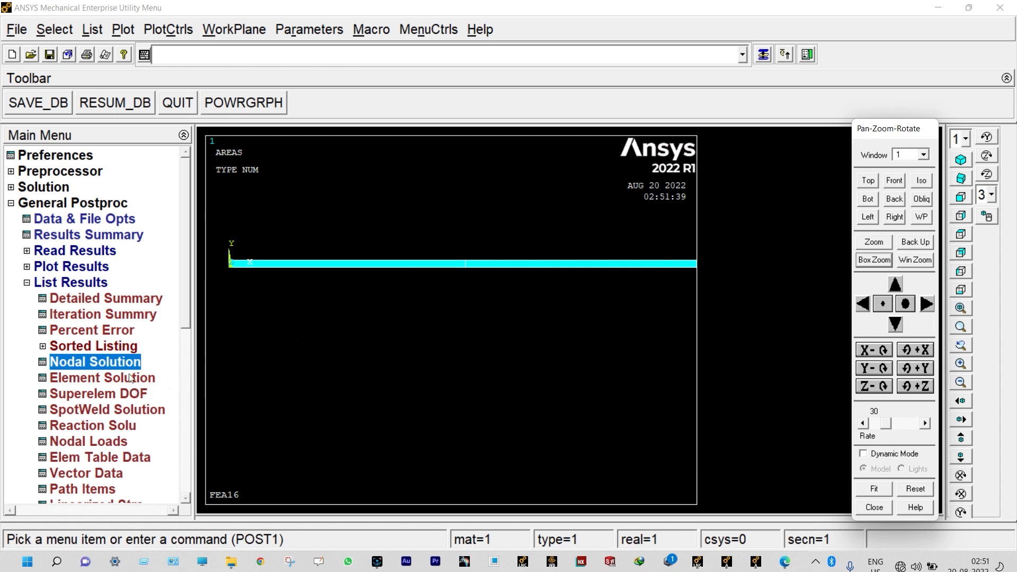
{"action": "left_click", "coordinate": [27, 284]}
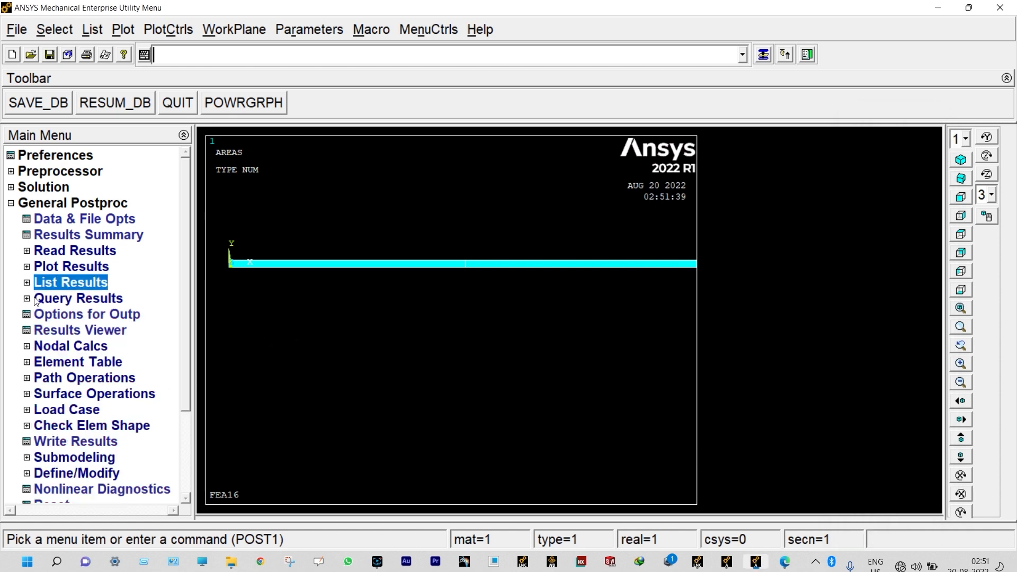
{"action": "left_click", "coordinate": [36, 300]}
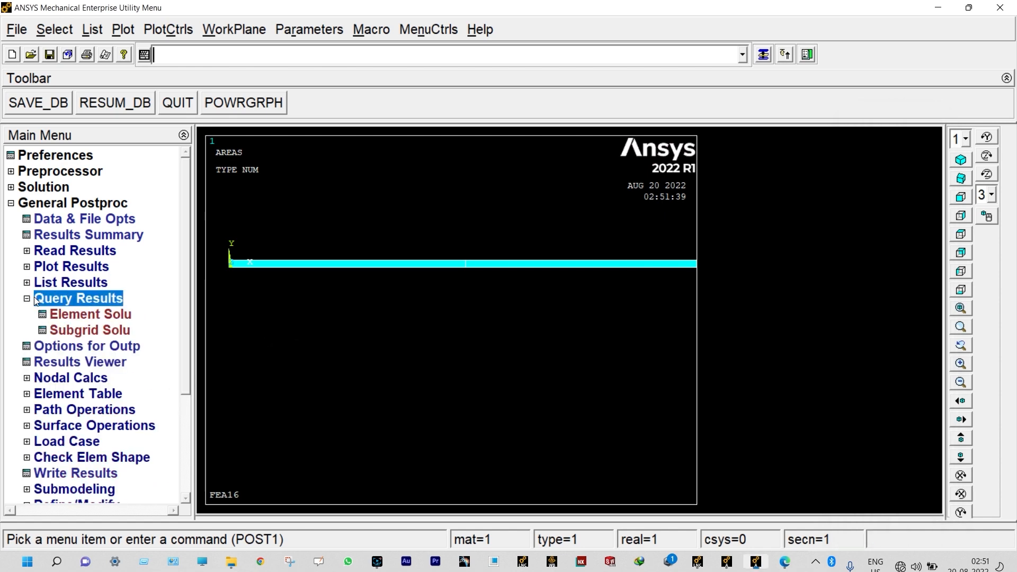
{"action": "left_click", "coordinate": [77, 333]}
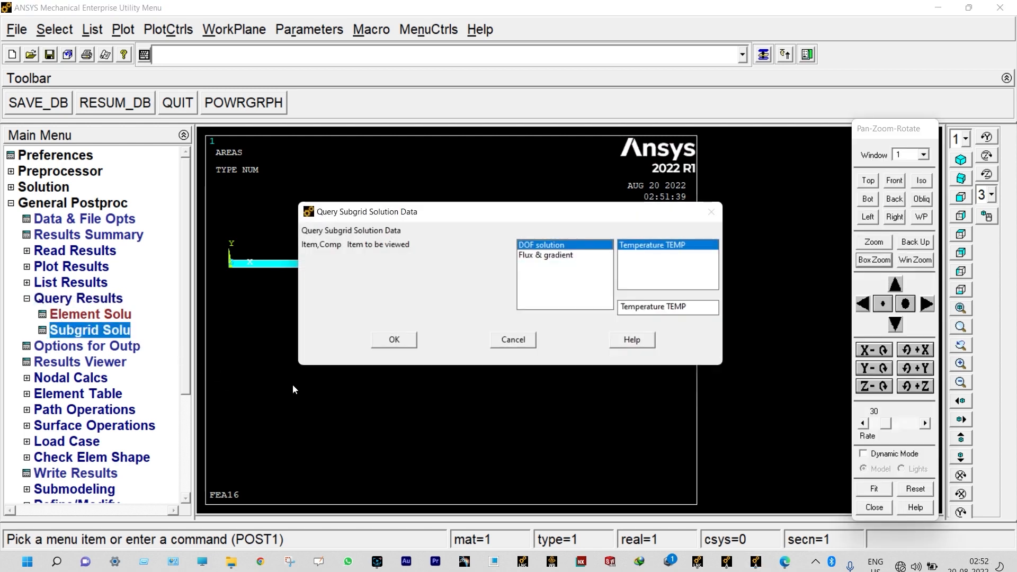
{"action": "left_click", "coordinate": [394, 339]}
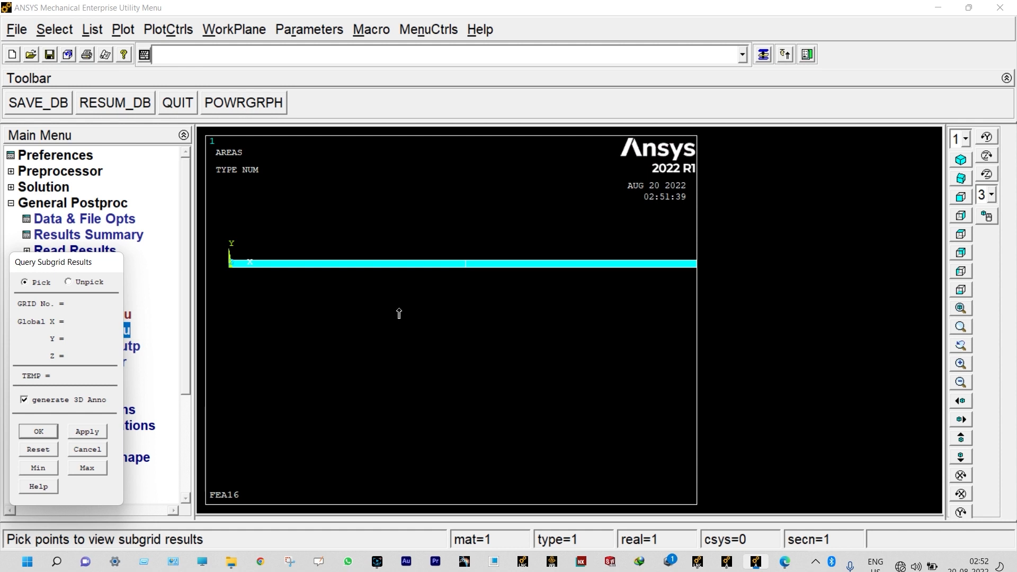
{"action": "left_click", "coordinate": [466, 265]}
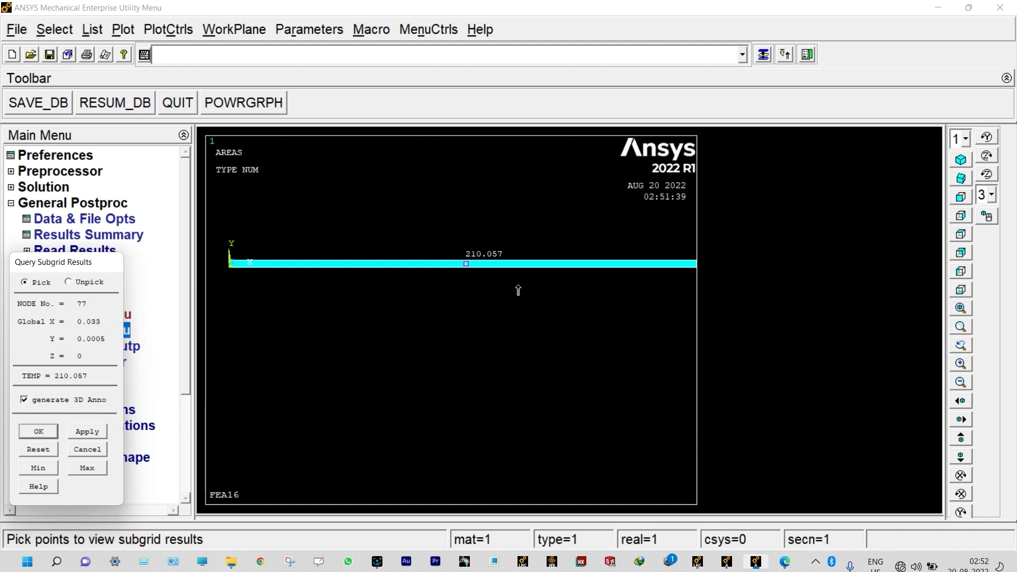
- Pick the second interior boundary at X = 0.066, the free end at X = 0.1 and the fin base, keeping the temperatures as 3D annotations
{"action": "scroll", "coordinate": [518, 286], "scroll_direction": "down", "scroll_amount": 4}
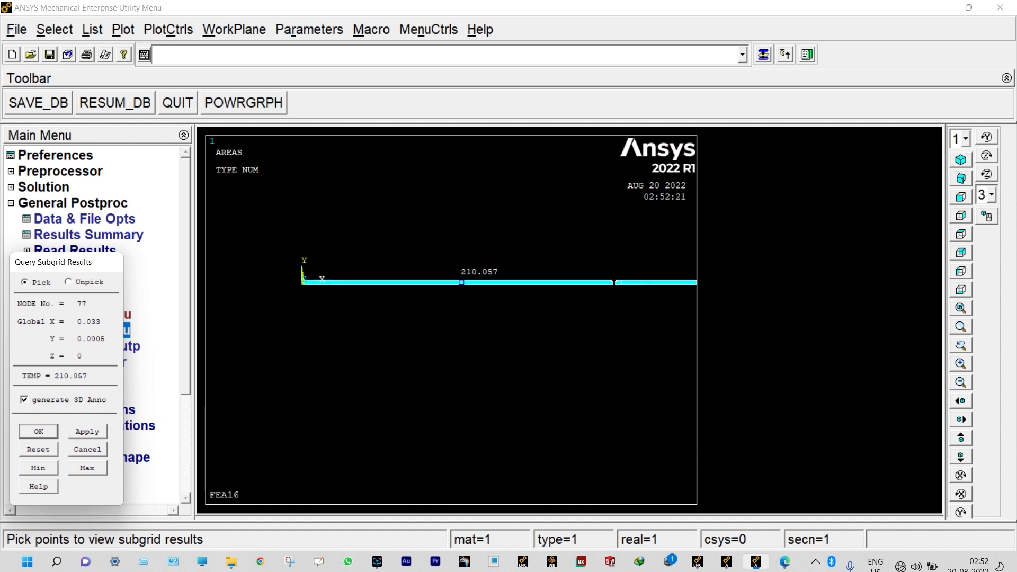
{"action": "scroll", "coordinate": [622, 286], "scroll_direction": "up", "scroll_amount": 2}
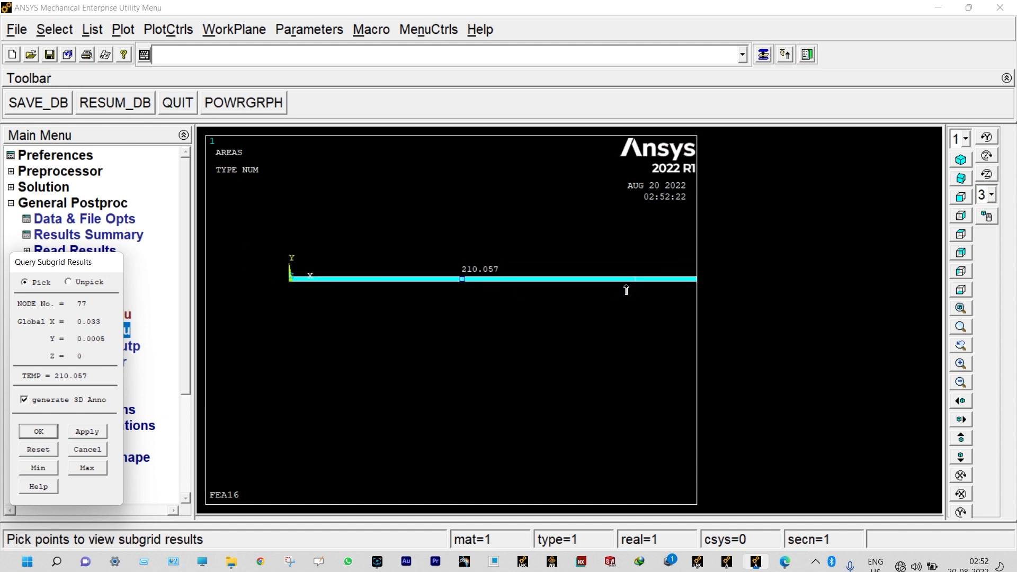
{"action": "left_click", "coordinate": [652, 276]}
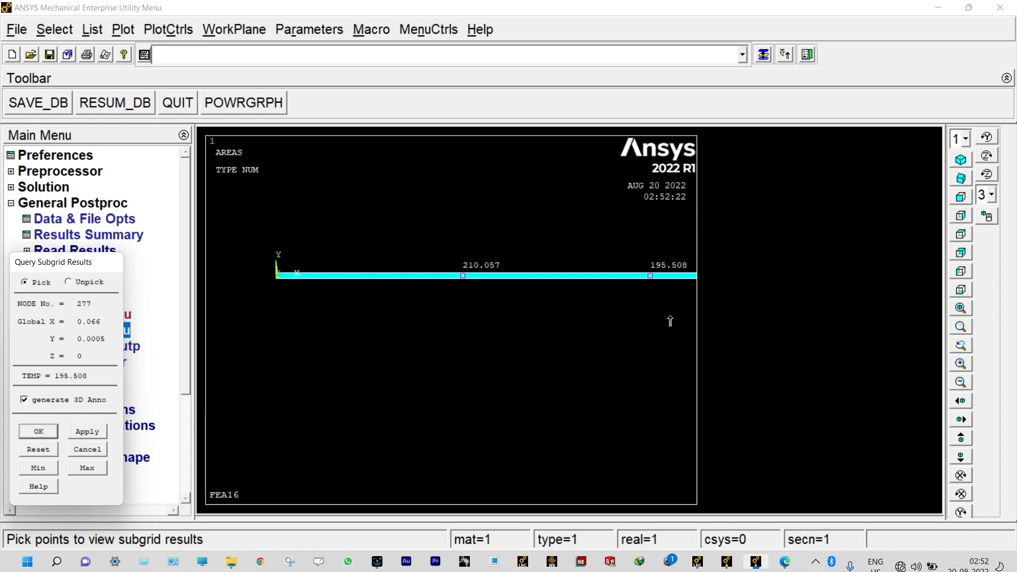
{"action": "scroll", "coordinate": [656, 310], "scroll_direction": "down", "scroll_amount": 3}
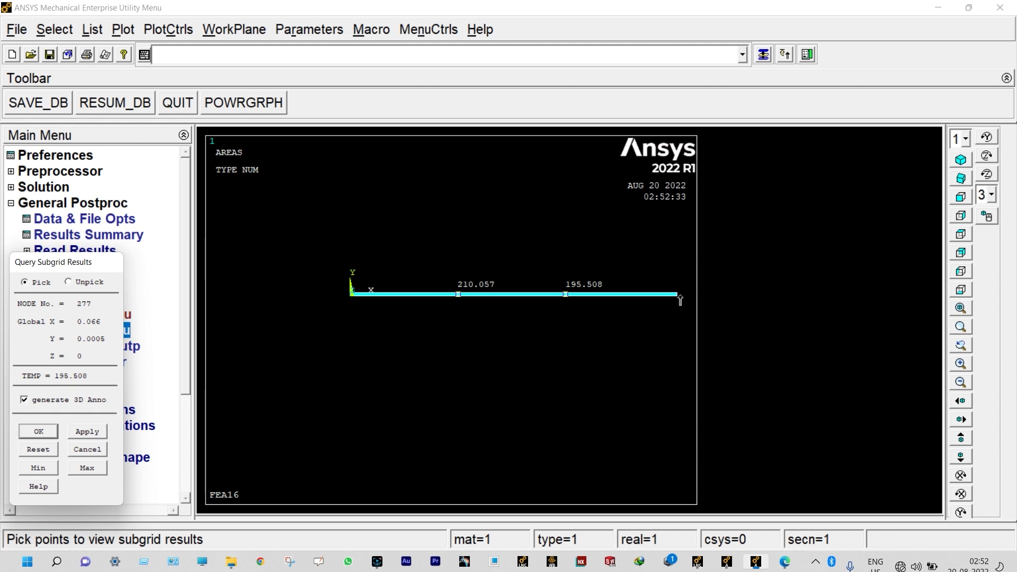
{"action": "left_click", "coordinate": [679, 299]}
{"action": "scroll", "coordinate": [689, 302], "scroll_direction": "down", "scroll_amount": 2}
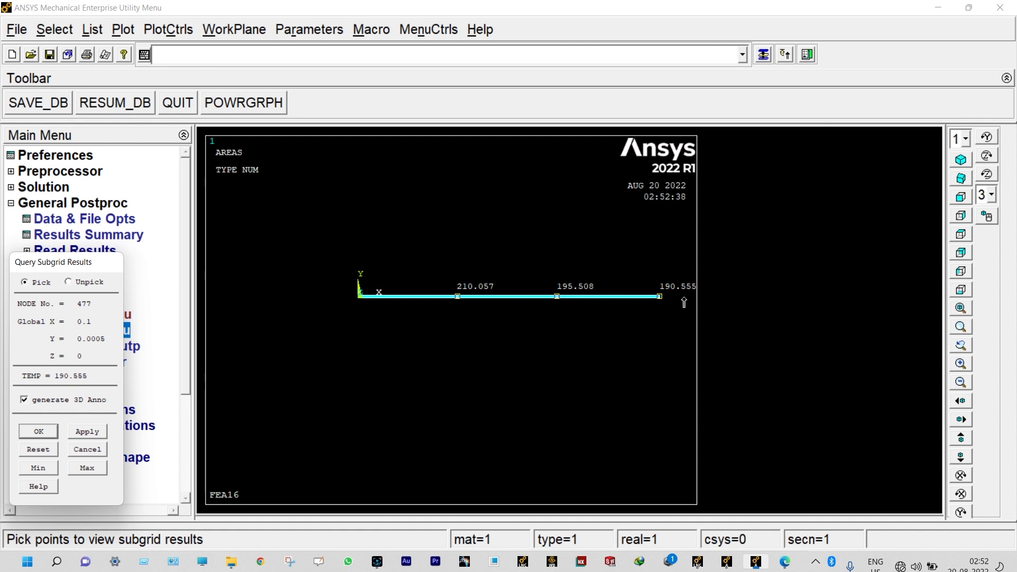
{"action": "scroll", "coordinate": [684, 302], "scroll_direction": "down", "scroll_amount": 1}
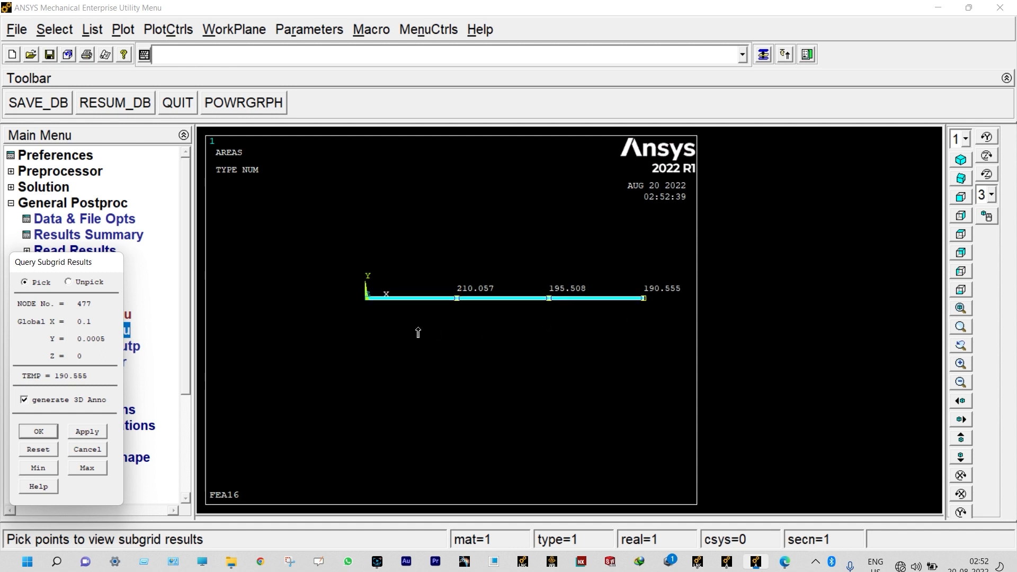
{"action": "left_click", "coordinate": [367, 299]}
{"action": "left_click", "coordinate": [46, 430]}
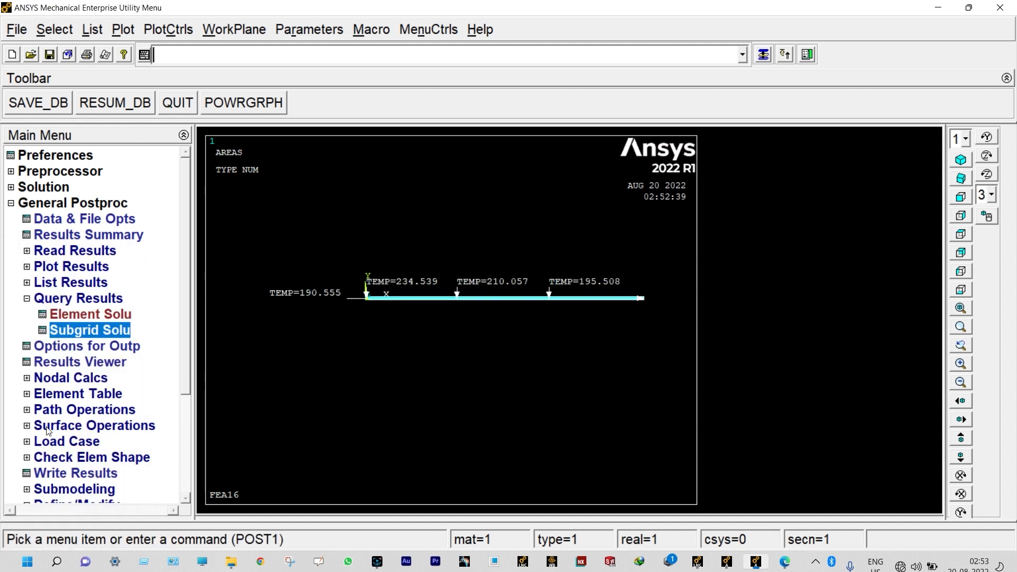